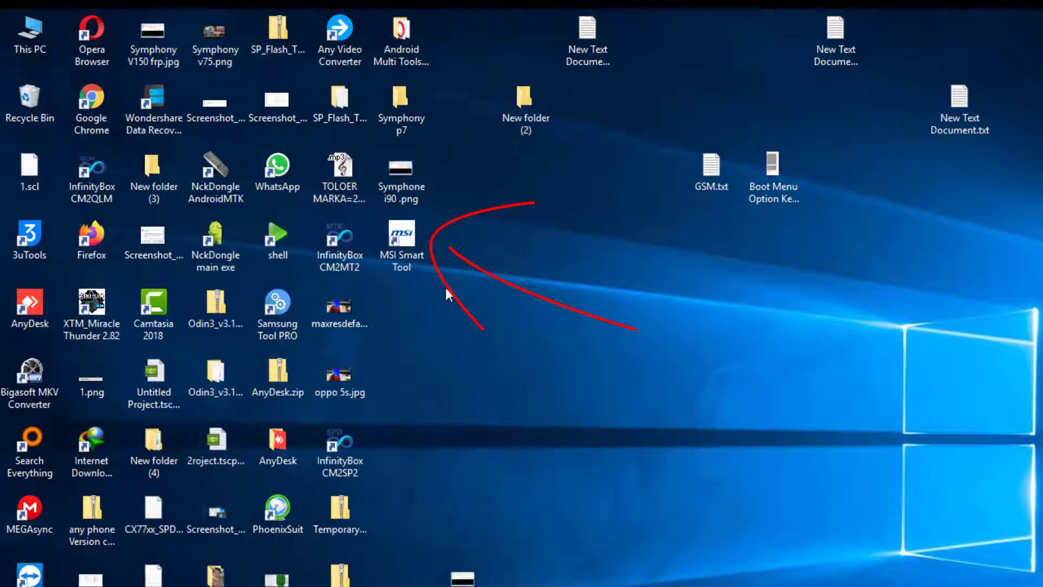
left_click(403, 256)
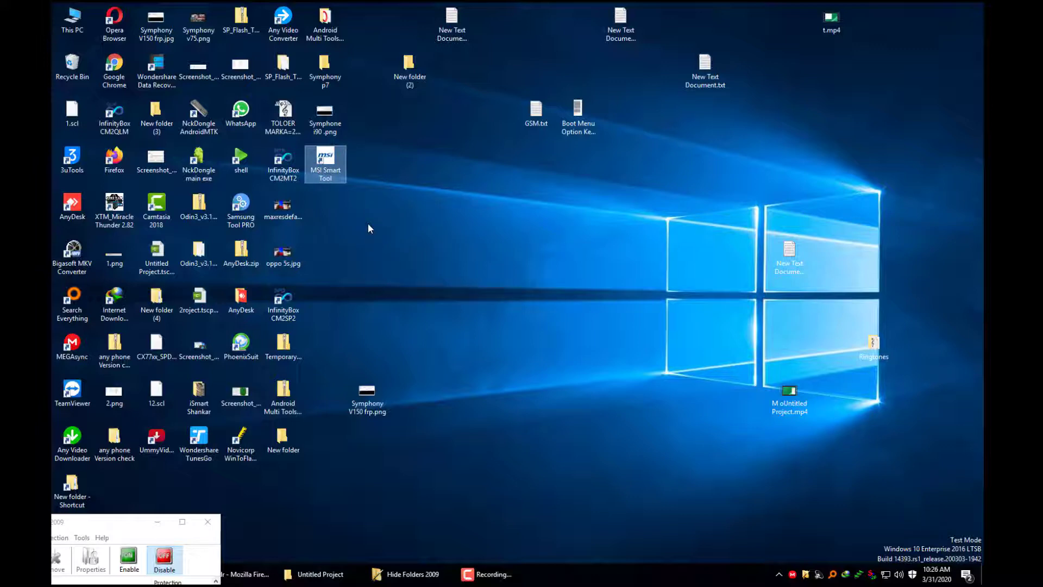
right_click(421, 228)
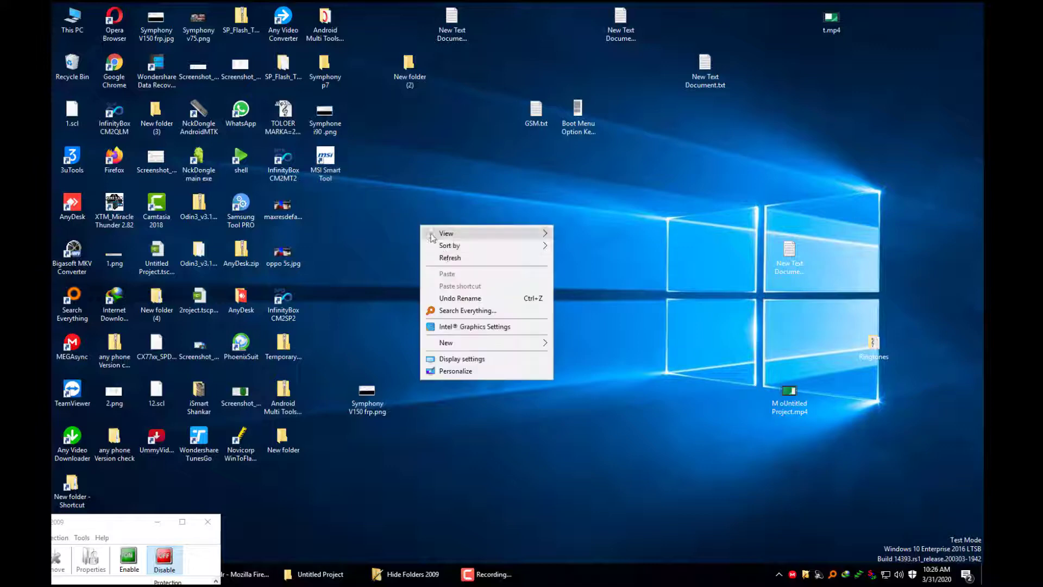
left_click(450, 258)
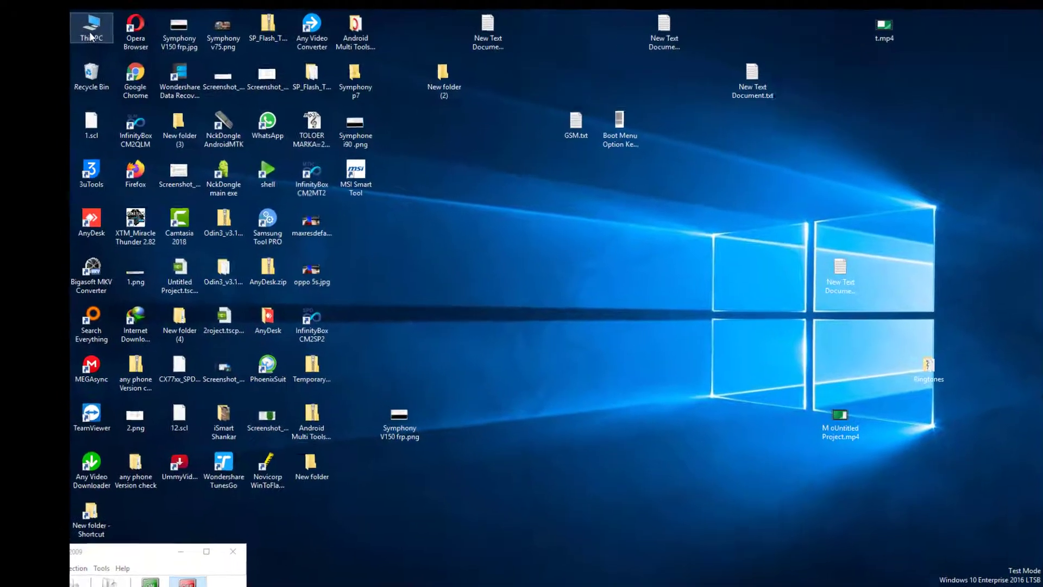
Step: Launch windowstousblite.exe from the windowstousblite.zip archive on the My (I:) drive
double_click(91, 30)
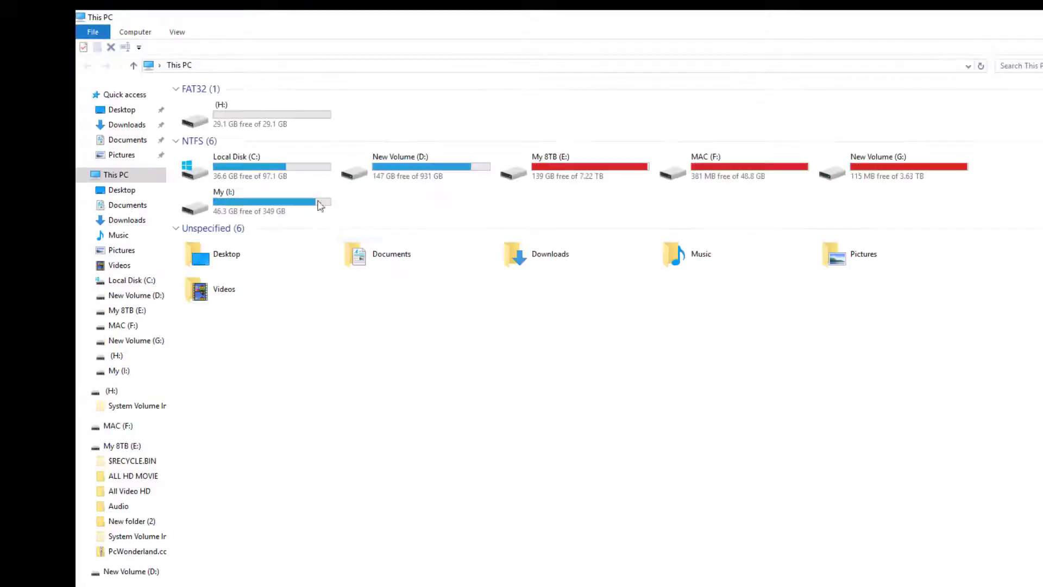
left_click(259, 213)
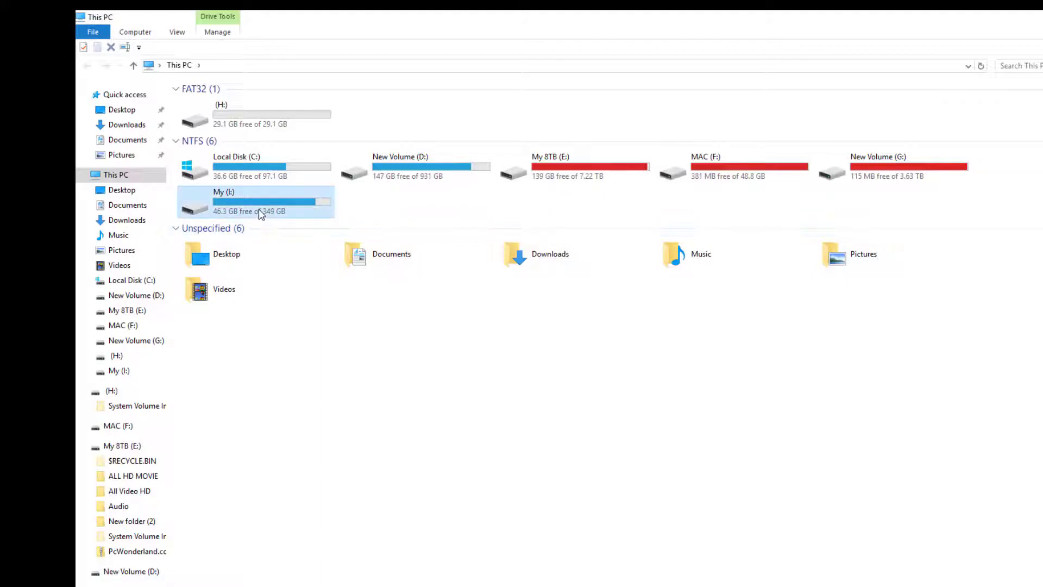
double_click(259, 214)
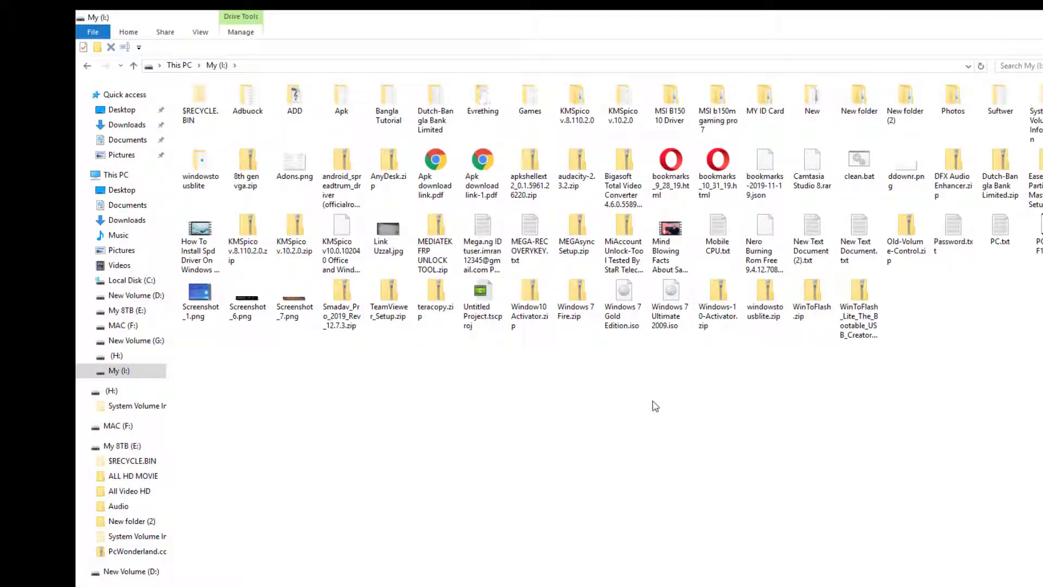
double_click(763, 299)
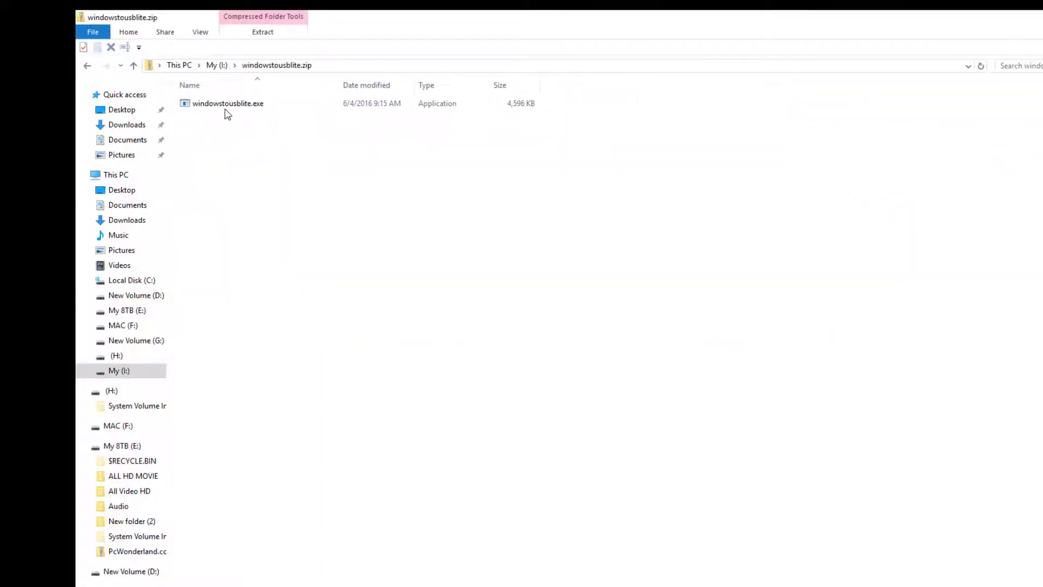
double_click(224, 105)
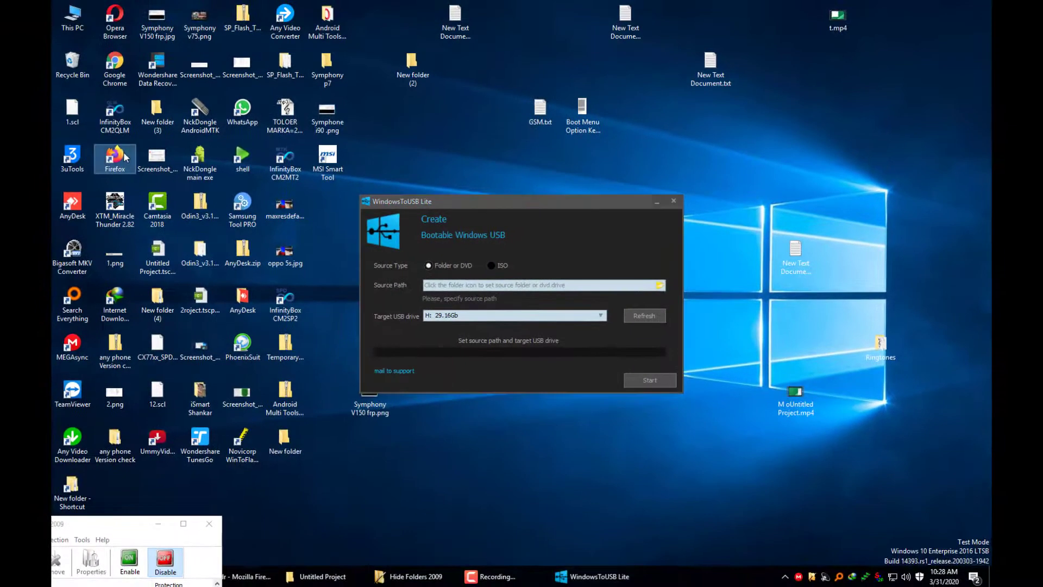
Step: Switch to Firefox and search Google for "windowstousb lite"
double_click(114, 157)
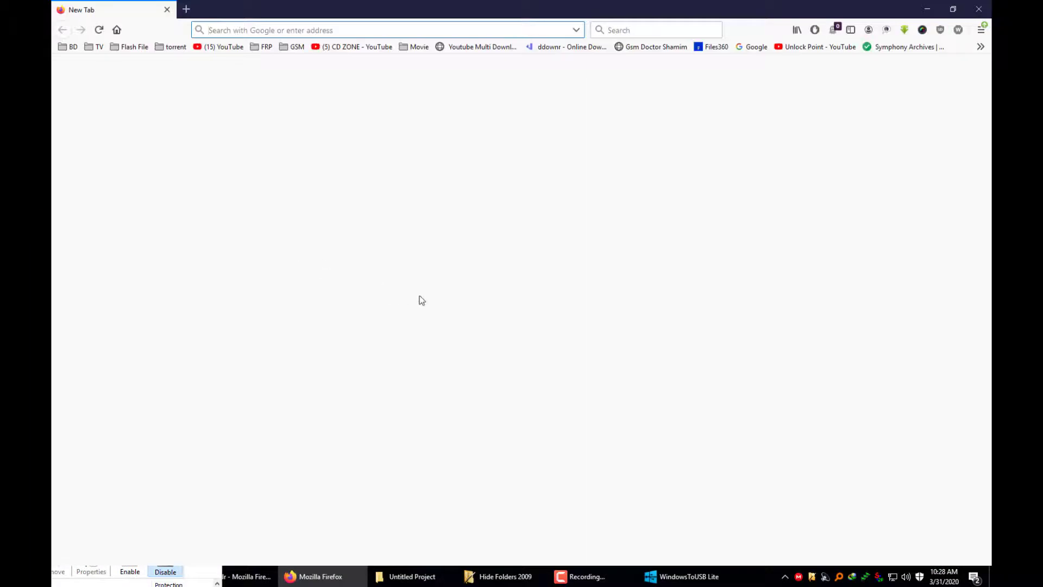
left_click(750, 48)
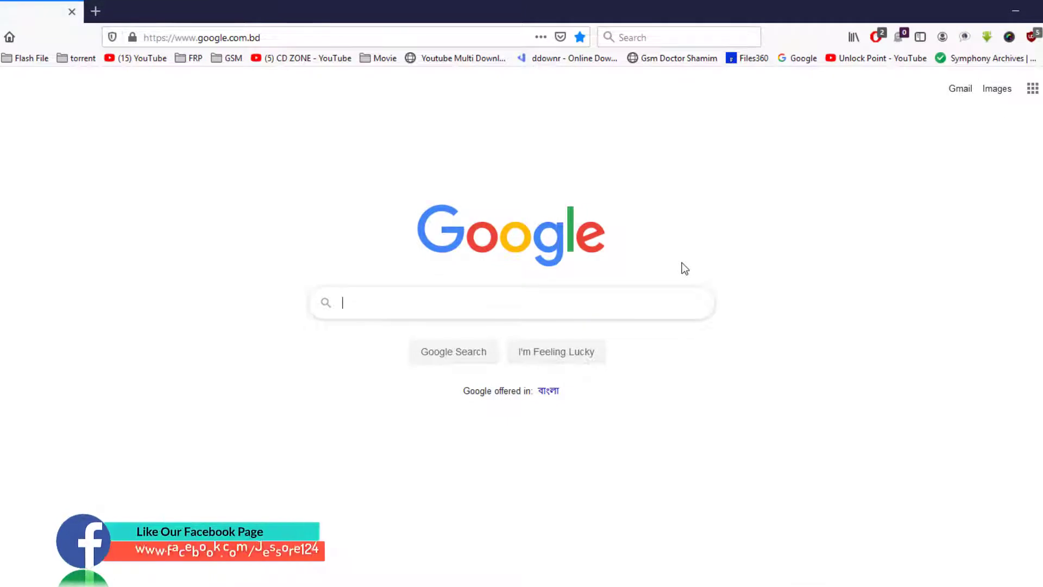
type("win")
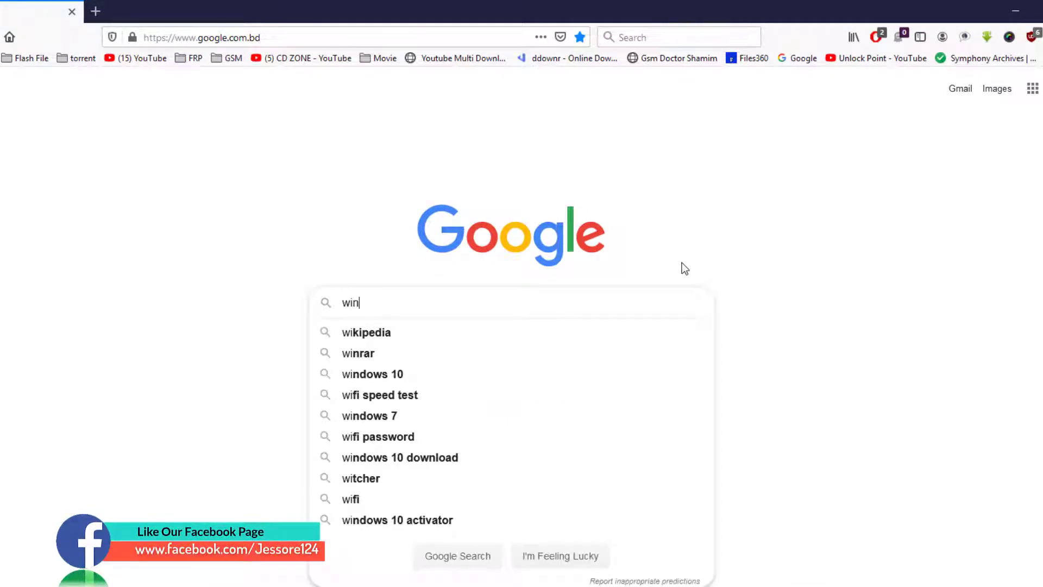
type("do")
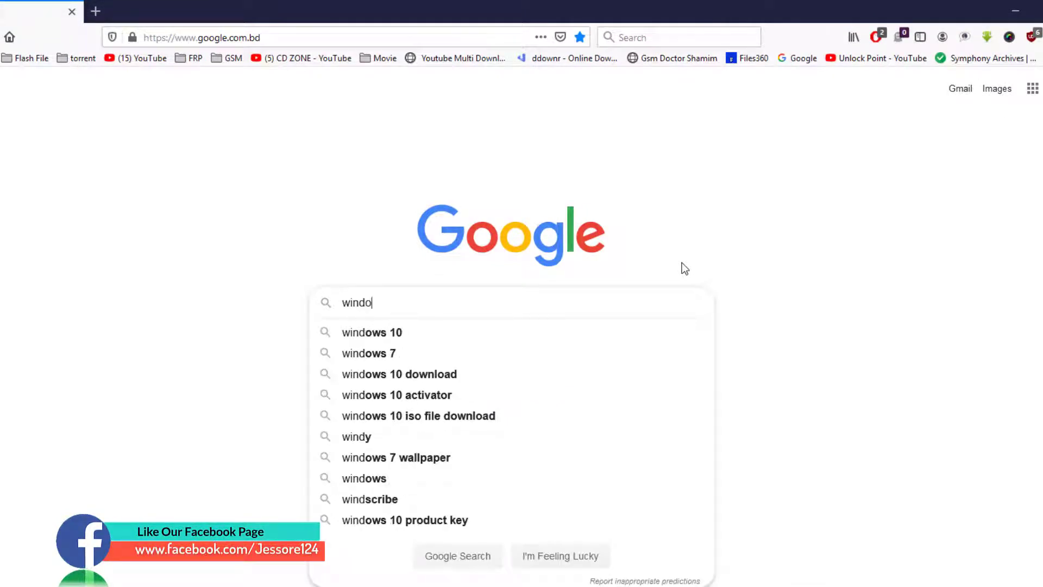
type("ws")
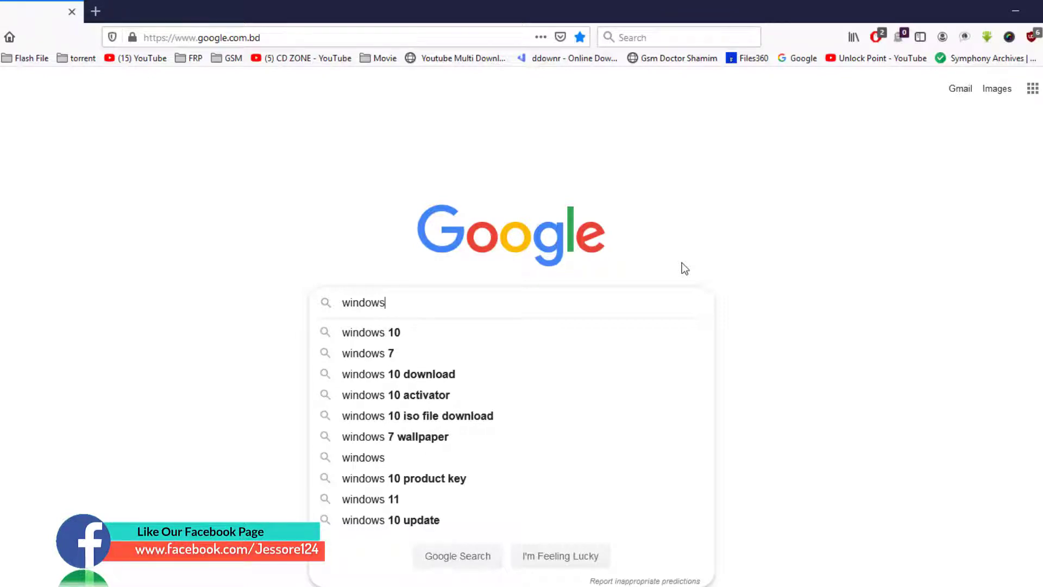
type("to")
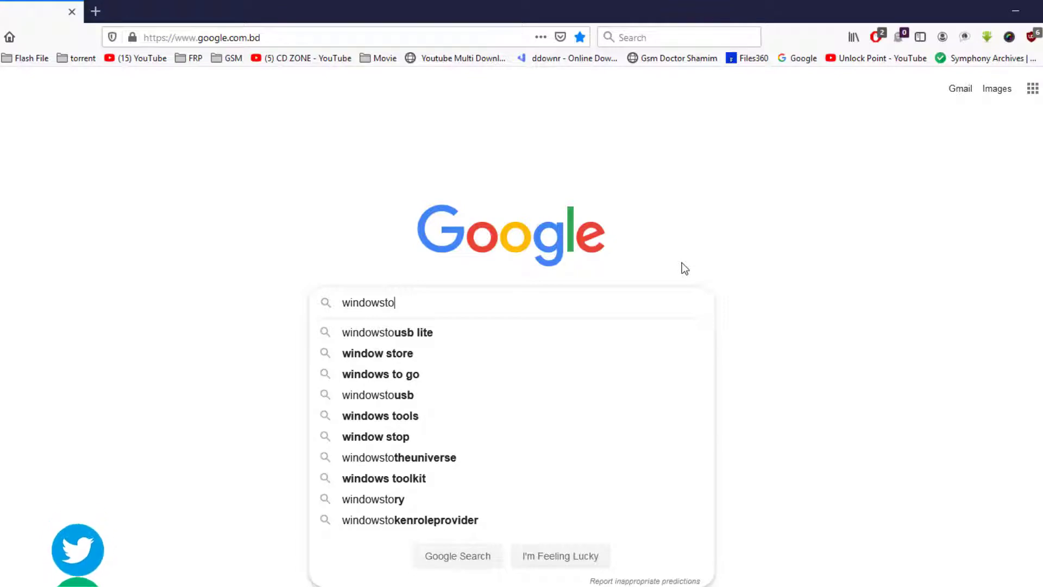
left_click(423, 336)
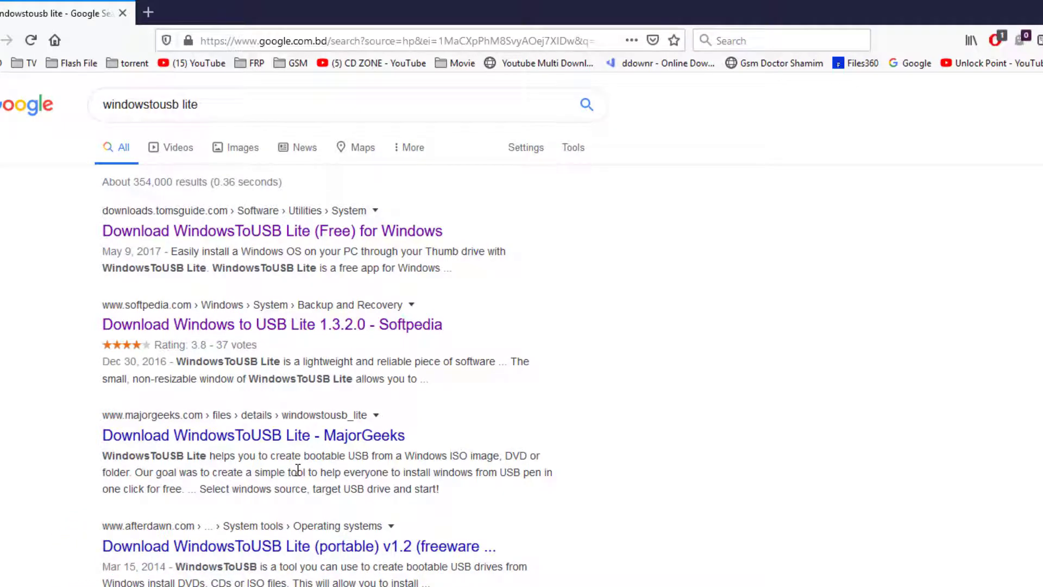
Step: Try to download WindowsToUSB Lite from the Tom's Guide search result, then cancel the download of wintousblite.rar
left_click(226, 237)
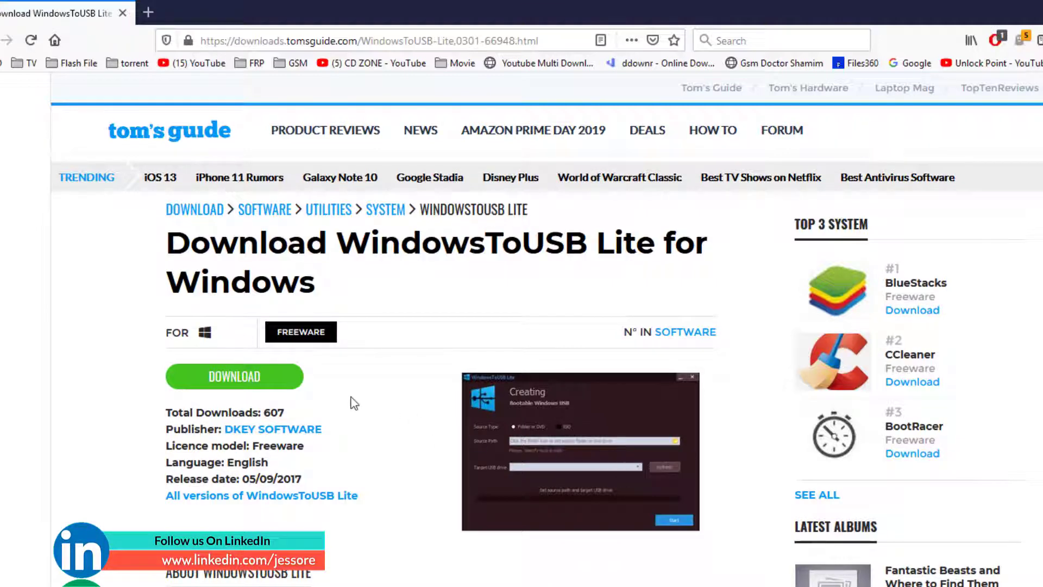
left_click(227, 378)
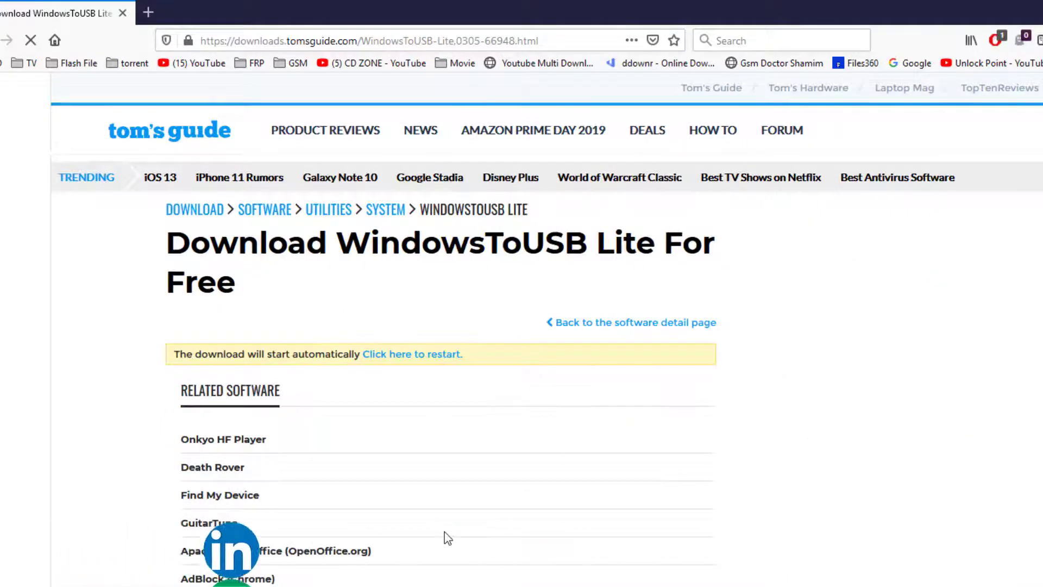
left_click(429, 355)
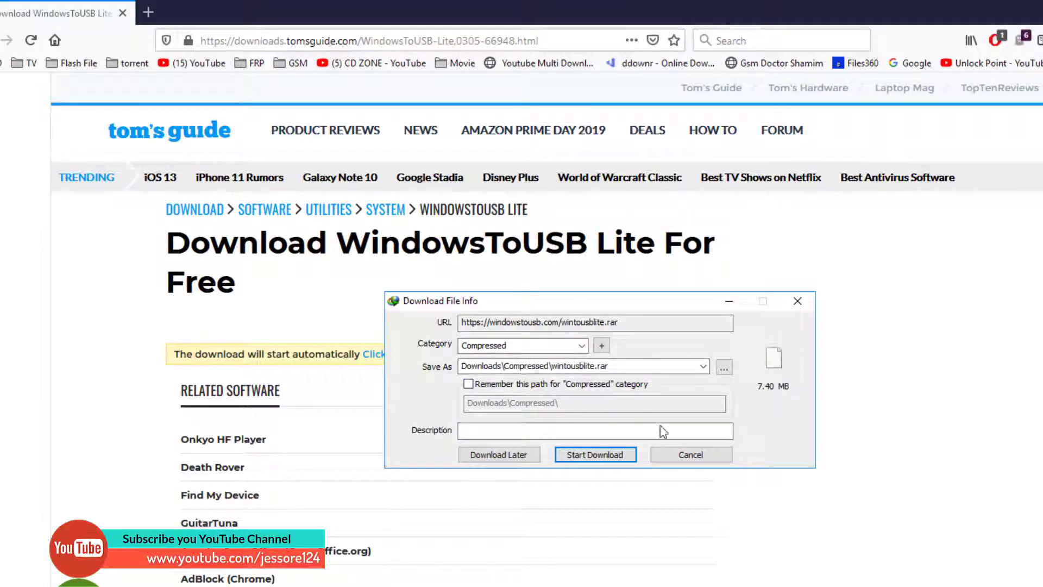
left_click(683, 453)
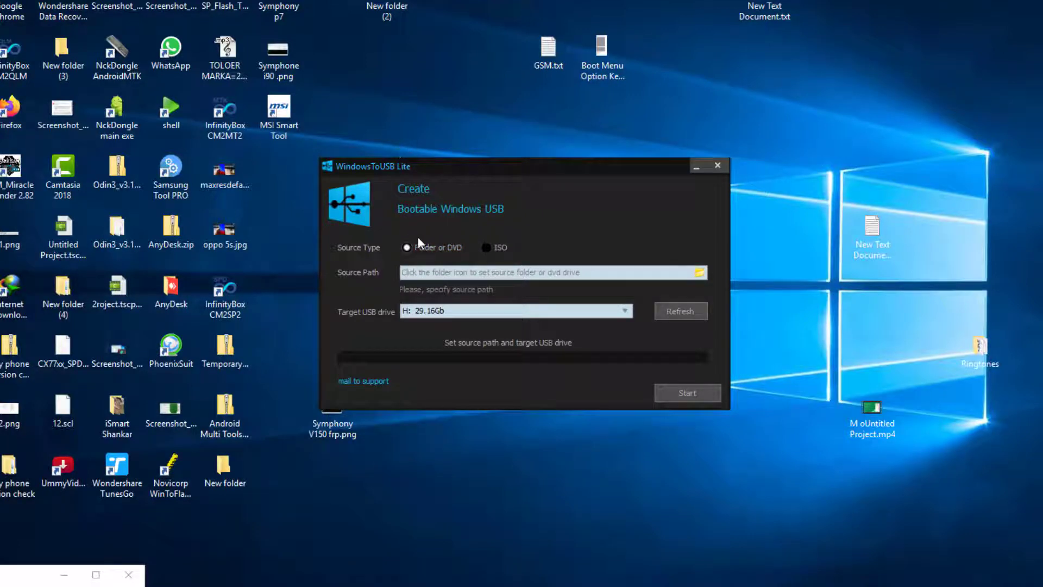
left_click(429, 271)
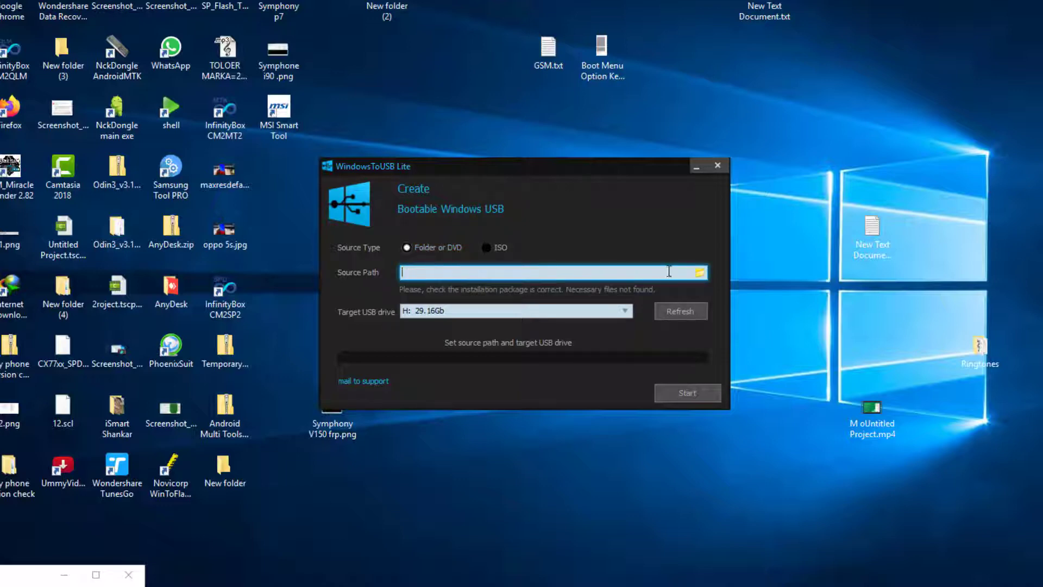
left_click(700, 273)
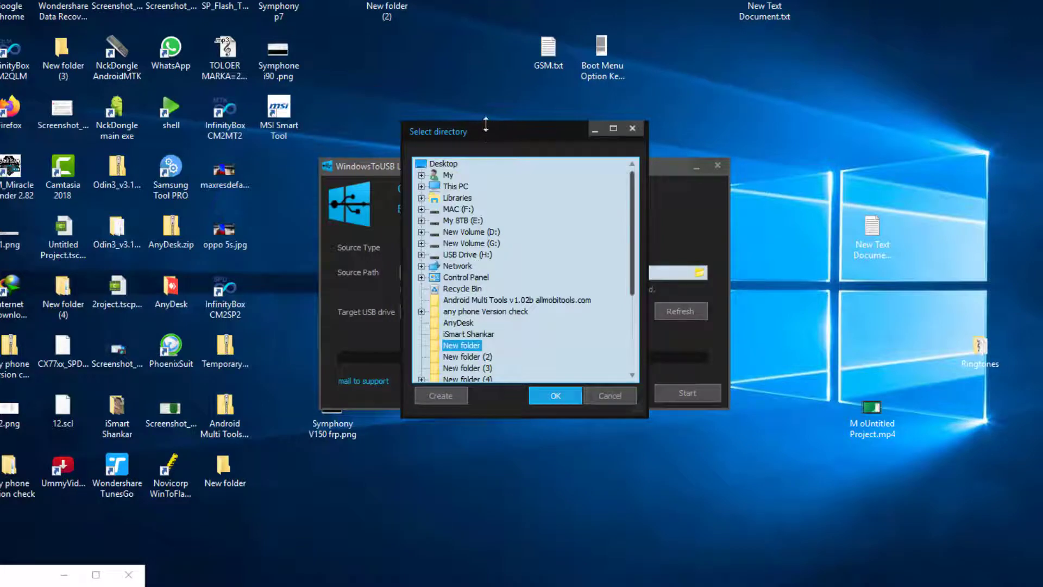
left_click_drag(481, 124, 668, 147)
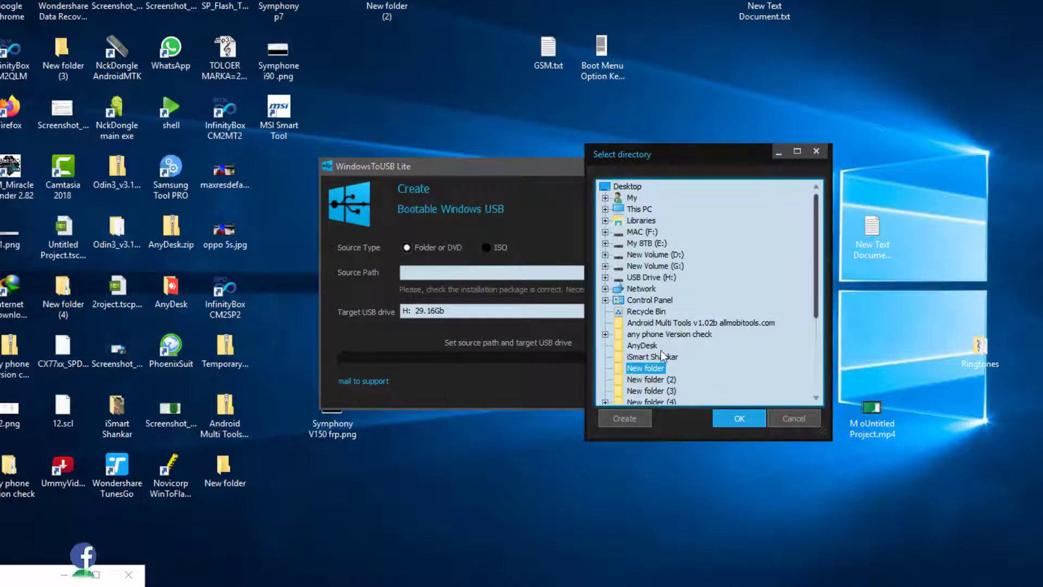
left_click(651, 277)
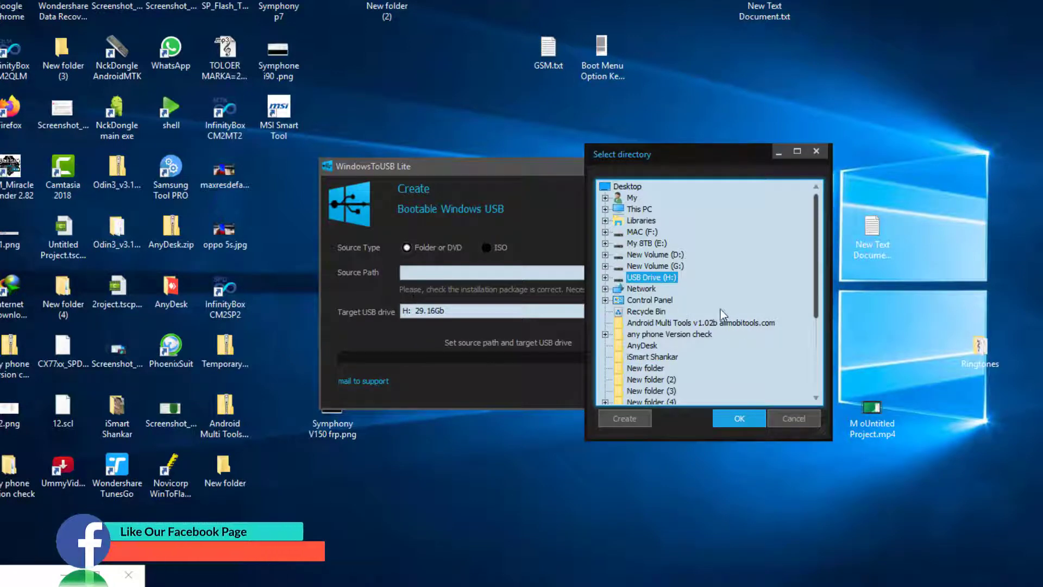
left_click(788, 419)
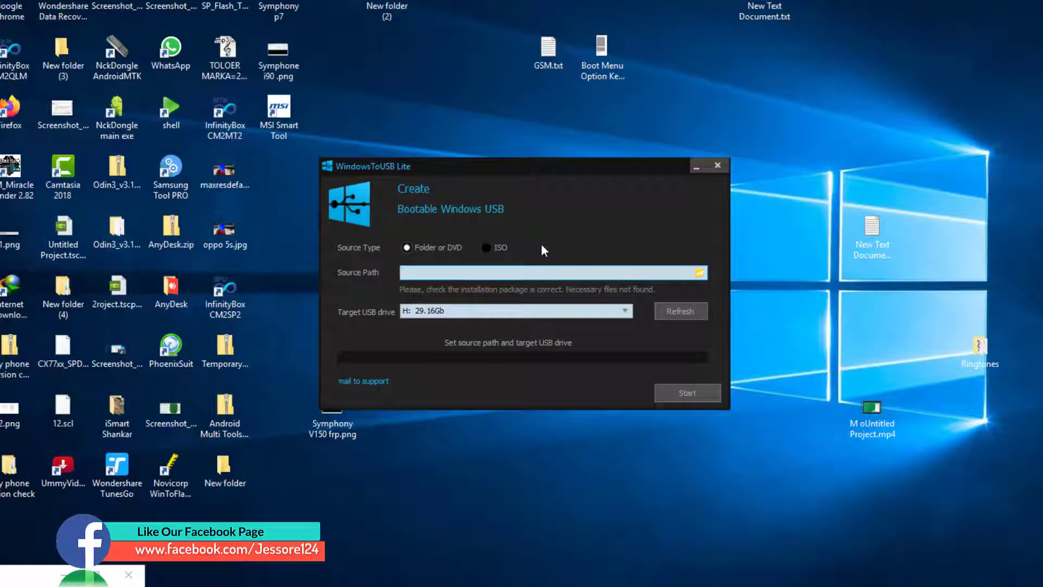
Step: Set the source type to ISO and locate the Windows 7 ISO images on the My (I:) drive
left_click(504, 247)
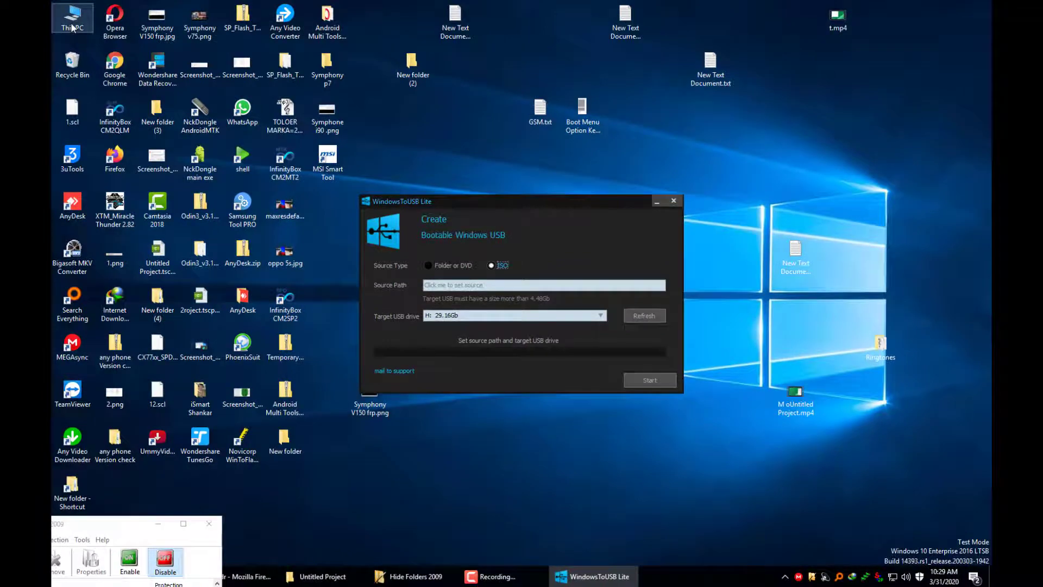
double_click(72, 27)
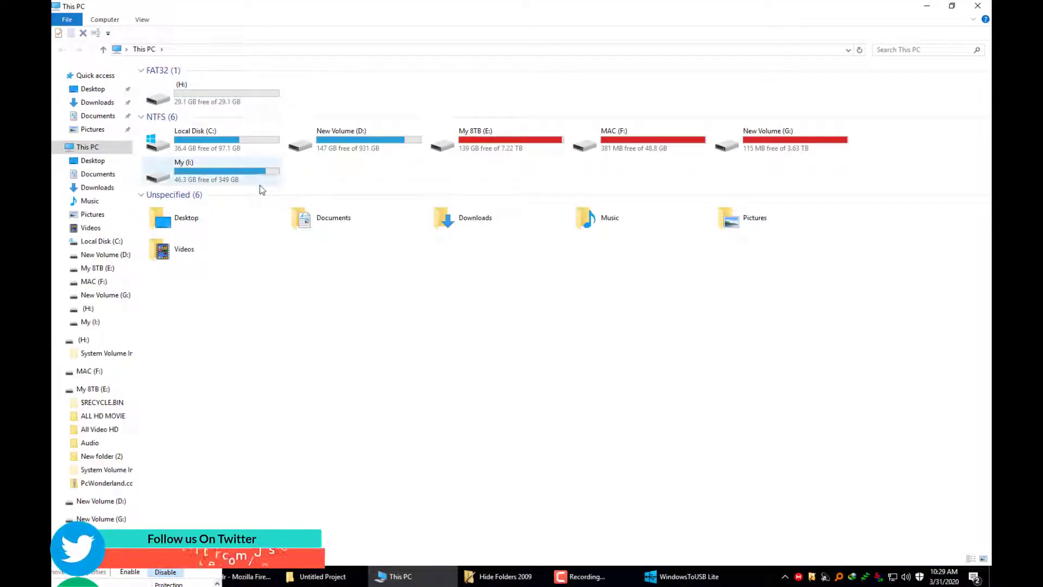
left_click(216, 181)
double_click(216, 182)
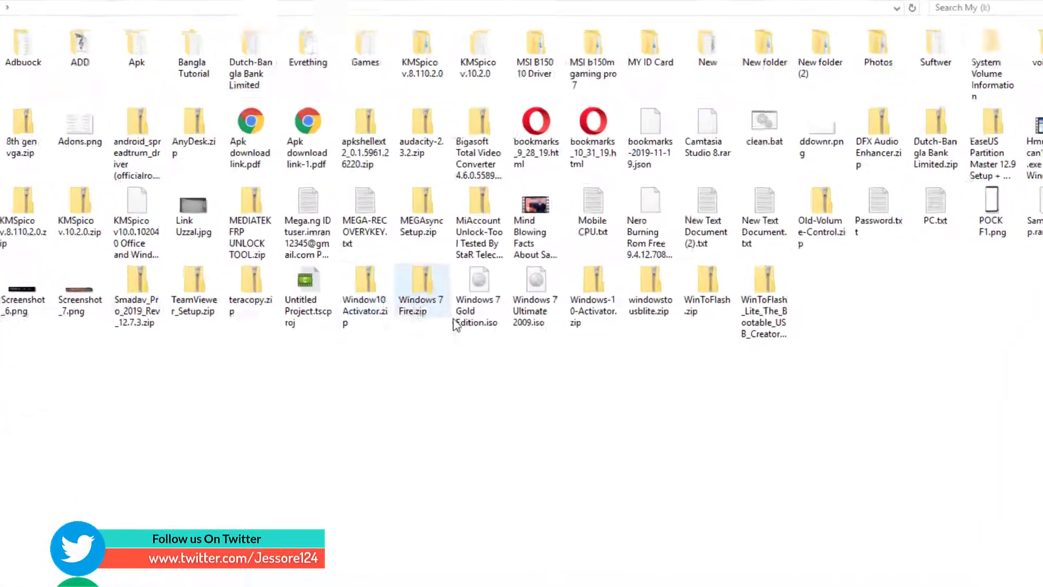
left_click(569, 281)
left_click(520, 335)
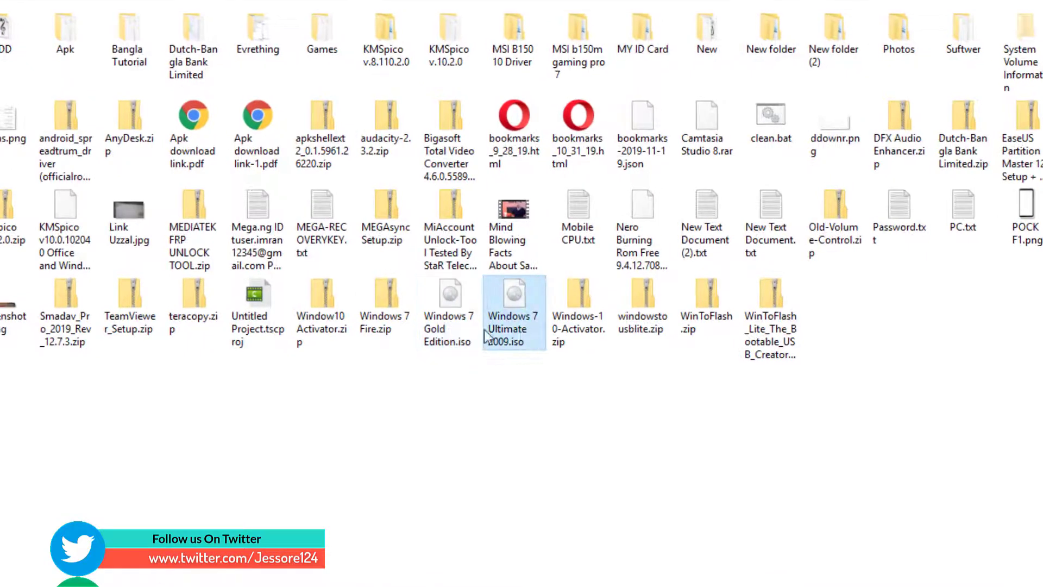
left_click(459, 343)
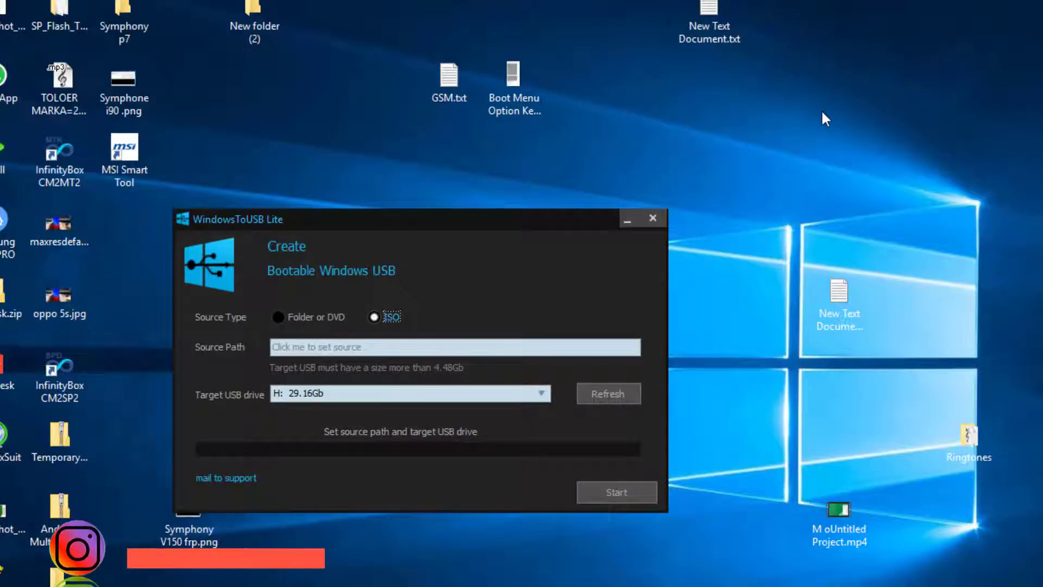
right_click(821, 111)
left_click(847, 161)
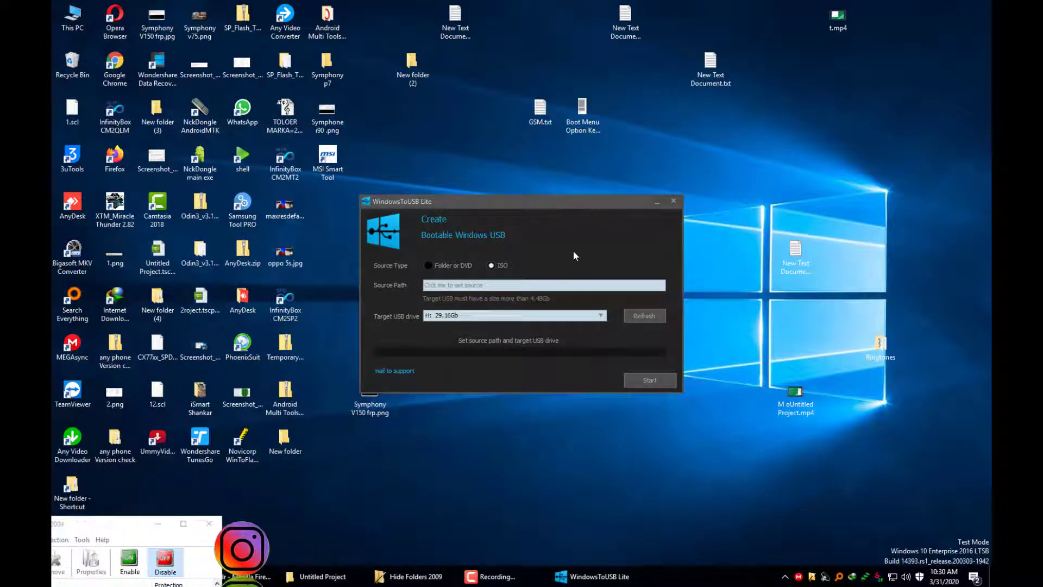
Step: Set the source path to the Windows 7 Ultimate 2009.iso image on the My (I:) drive
left_click(573, 285)
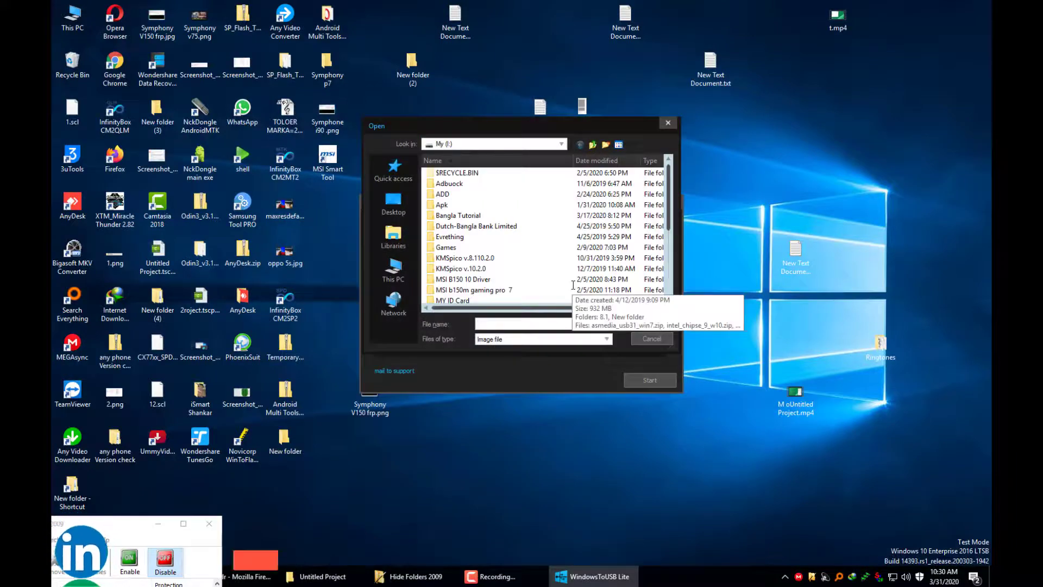
scroll(560, 280, "down", 4)
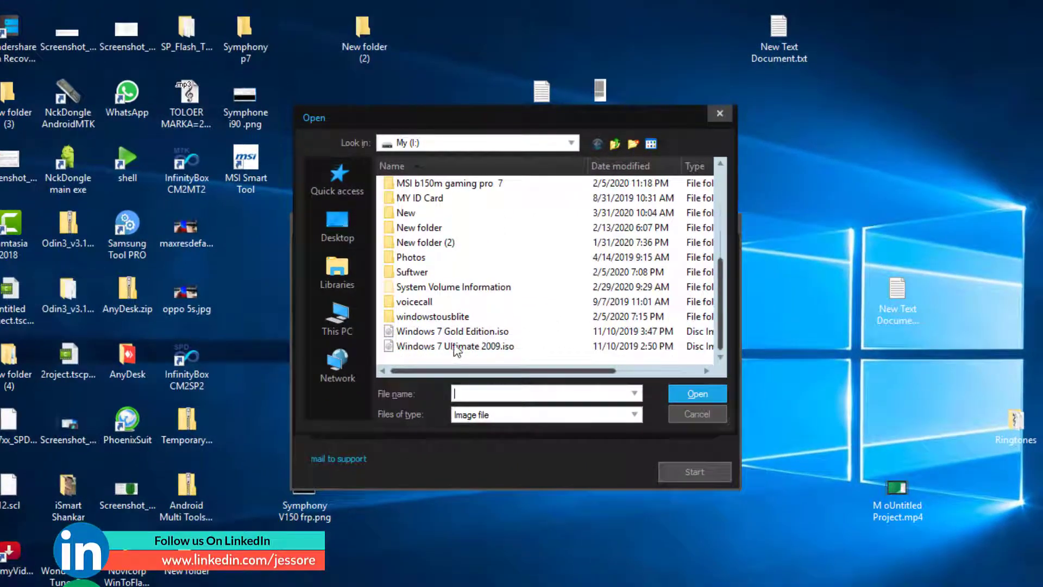
left_click(441, 348)
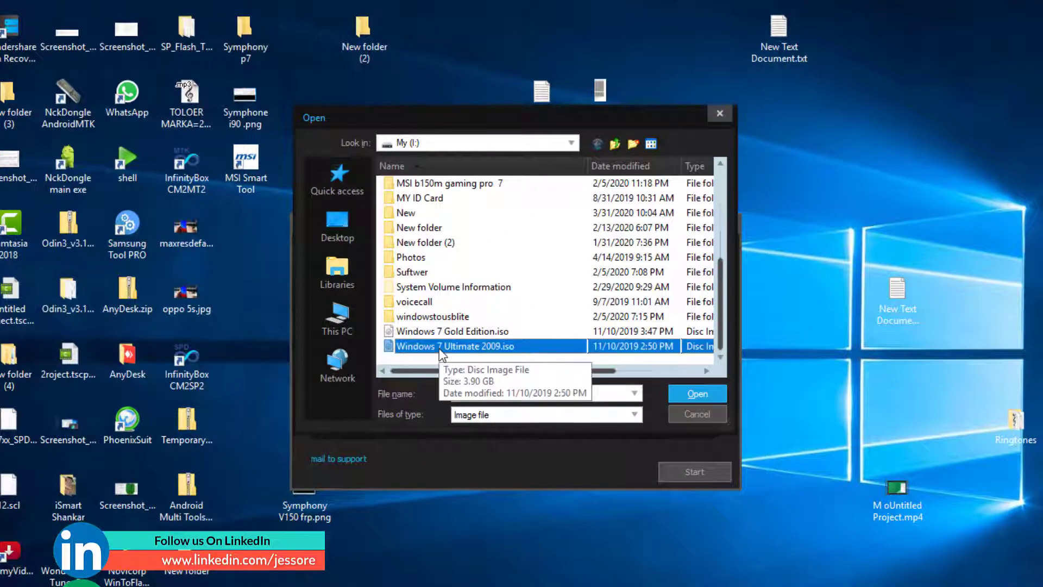
left_click(705, 396)
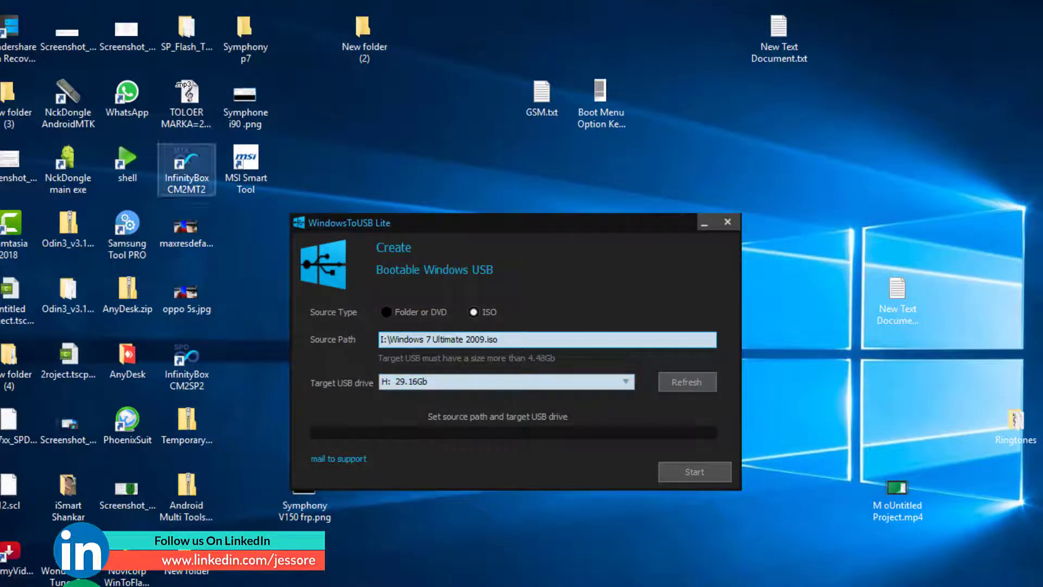
Step: Select H: as the target USB drive, checking it among the drives in This PC, and refresh the drive list
left_click(426, 380)
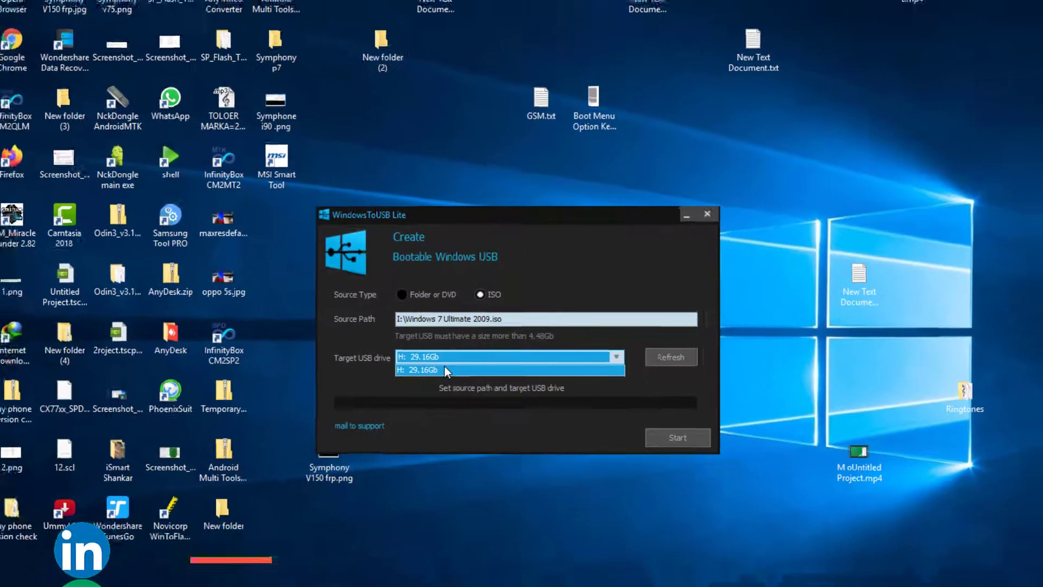
left_click(435, 394)
left_click(76, 22)
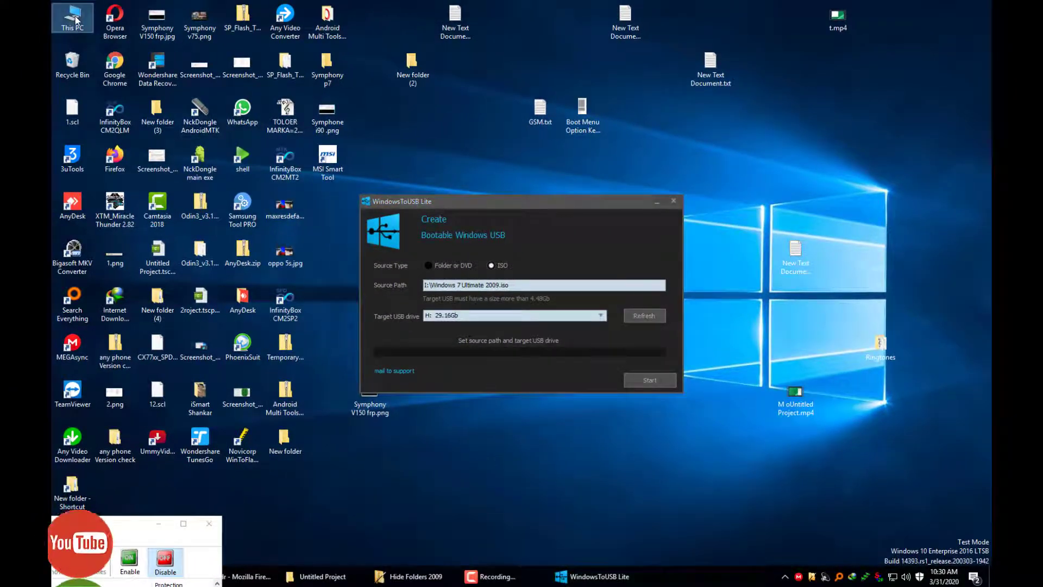
double_click(76, 22)
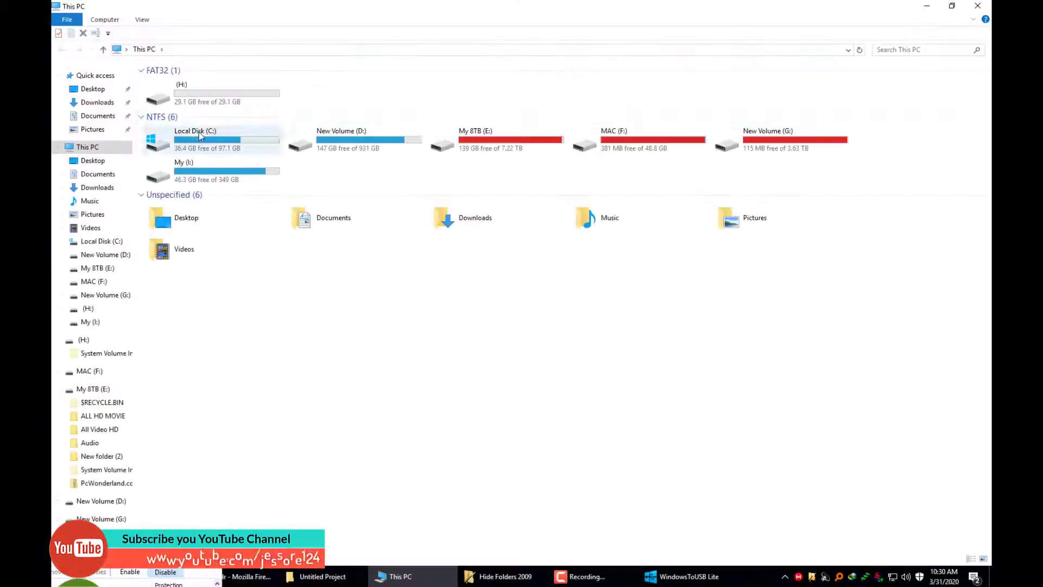
left_click(183, 101)
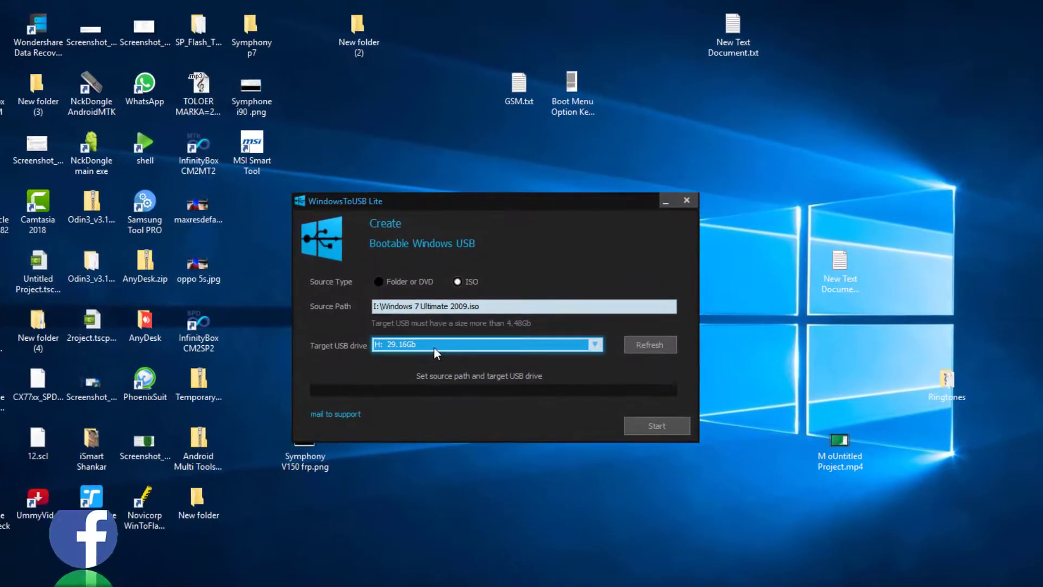
left_click(672, 345)
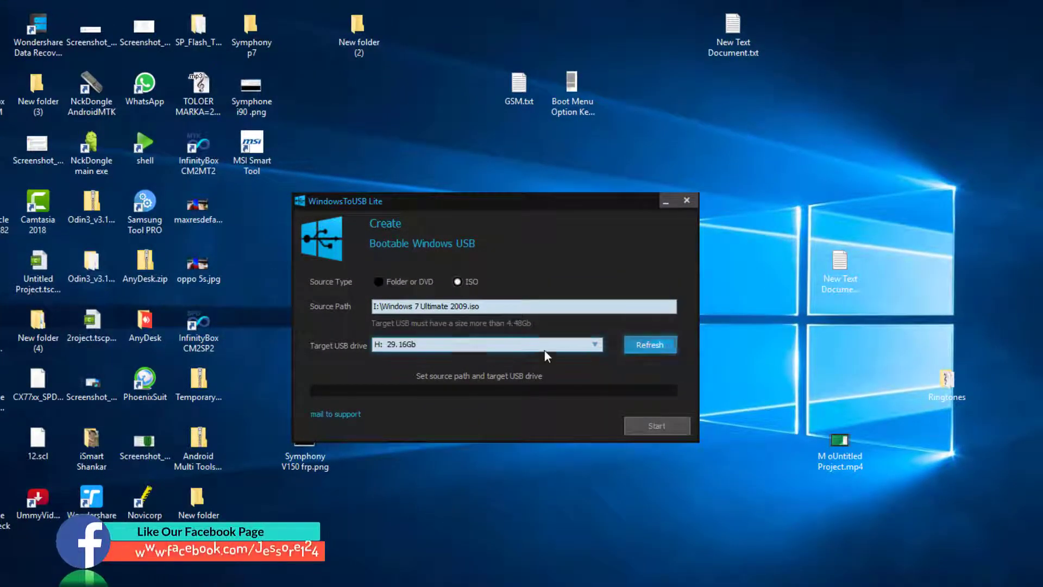
Step: Start creating the bootable USB on drive H: and agree to erase all data on it
left_click(644, 424)
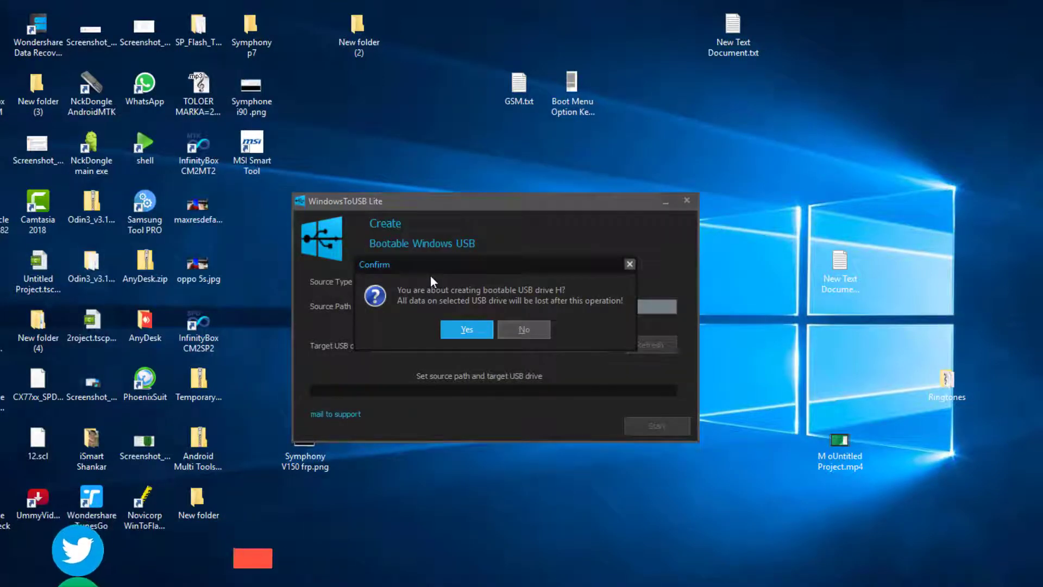
left_click(462, 331)
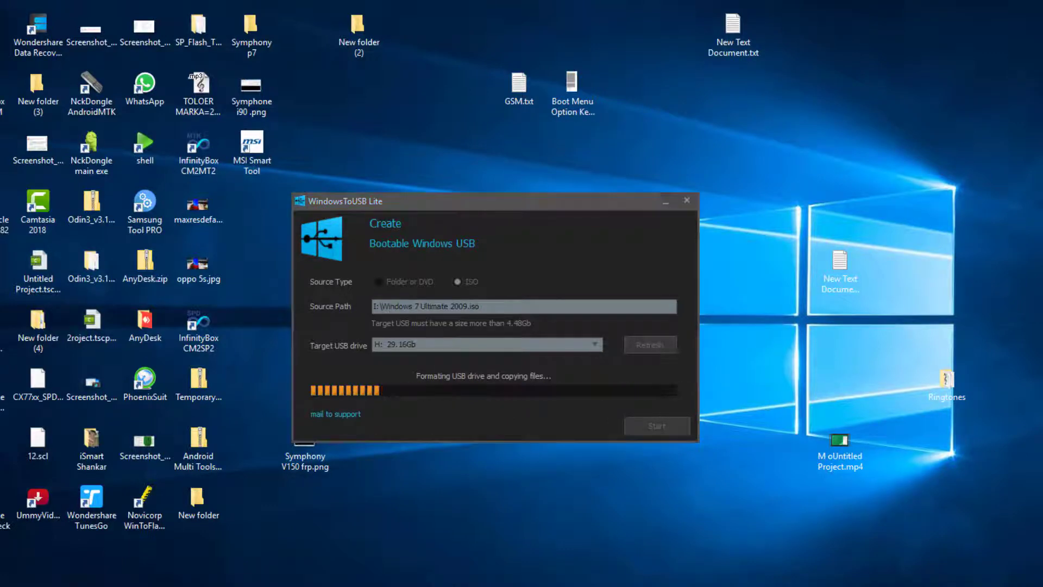
Step: Switch to File Explorer and open USB Drive (H:) to check the files being copied
key("super+e")
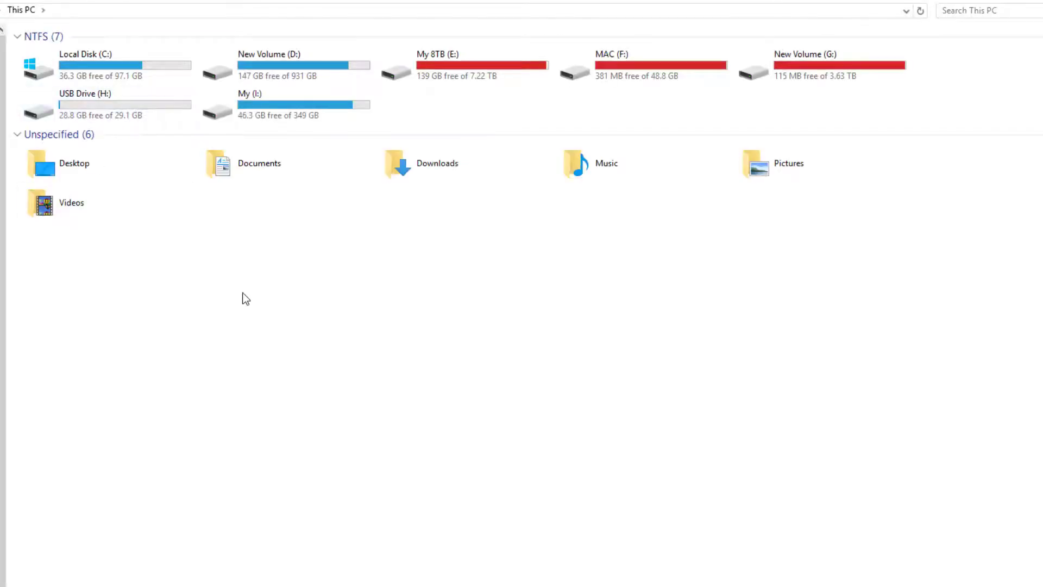
left_click(94, 111)
double_click(112, 111)
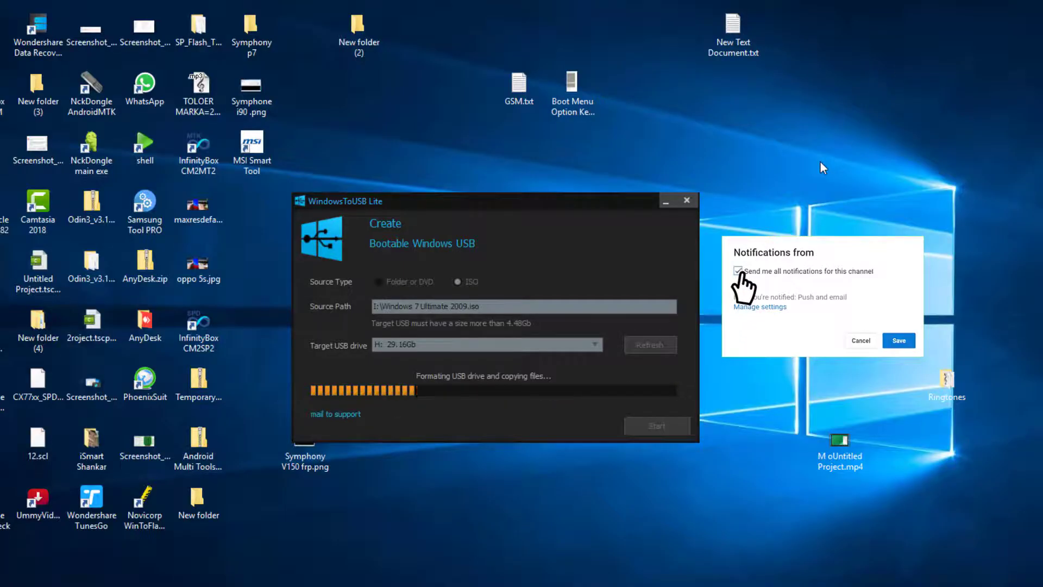
right_click(820, 162)
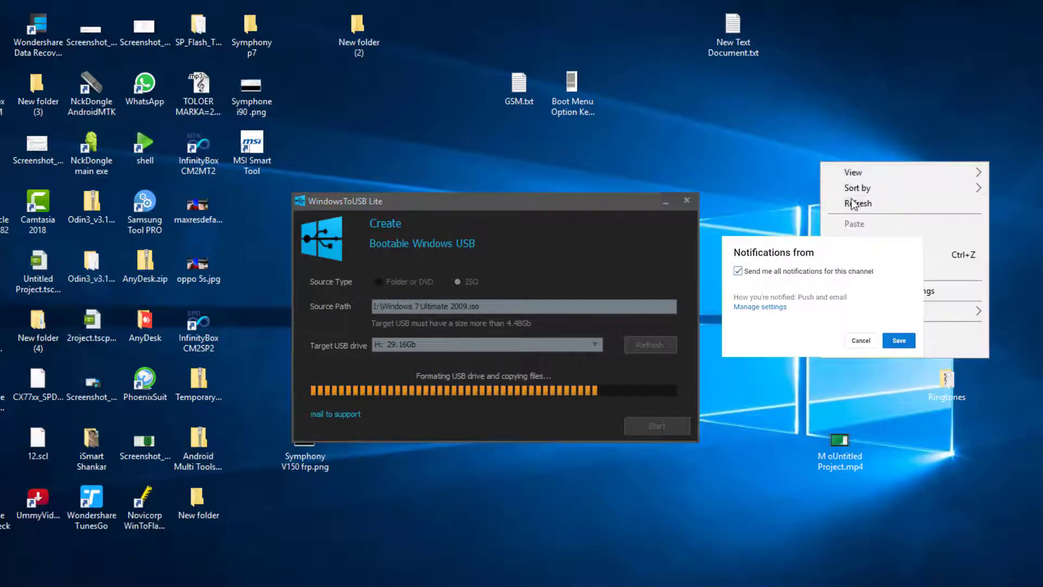
left_click(851, 199)
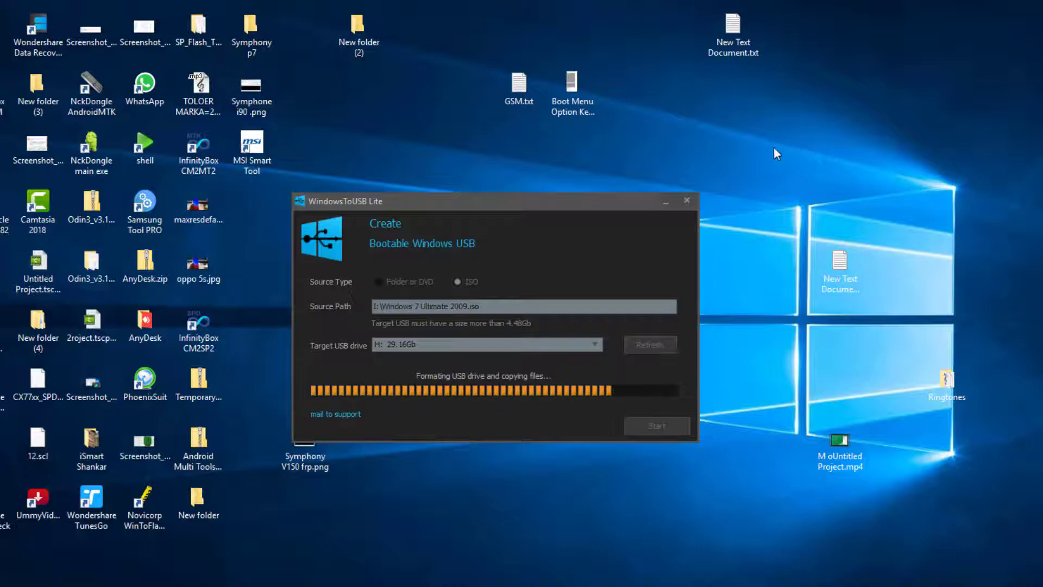
left_click(246, 161)
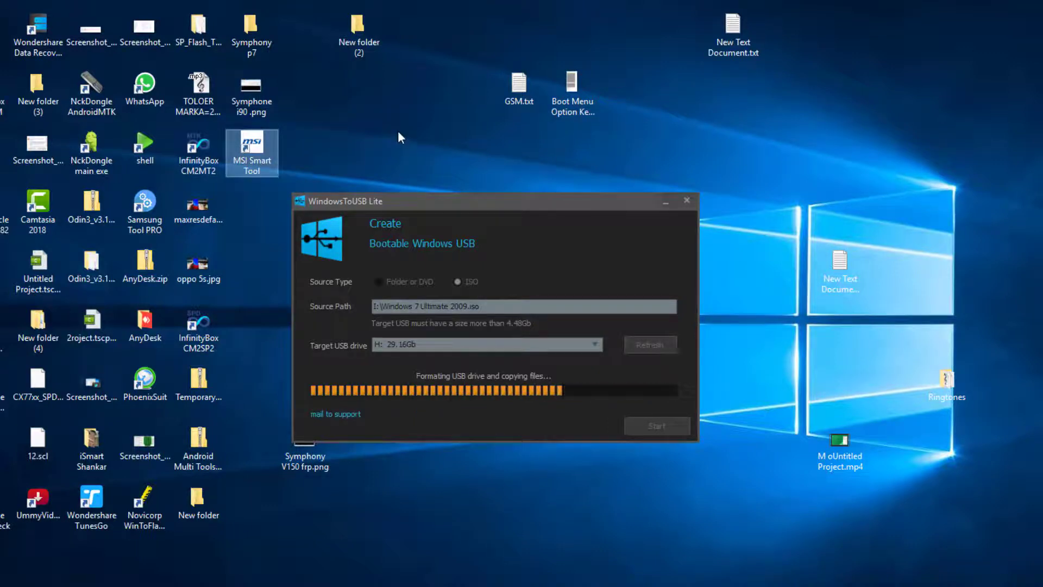
right_click(798, 219)
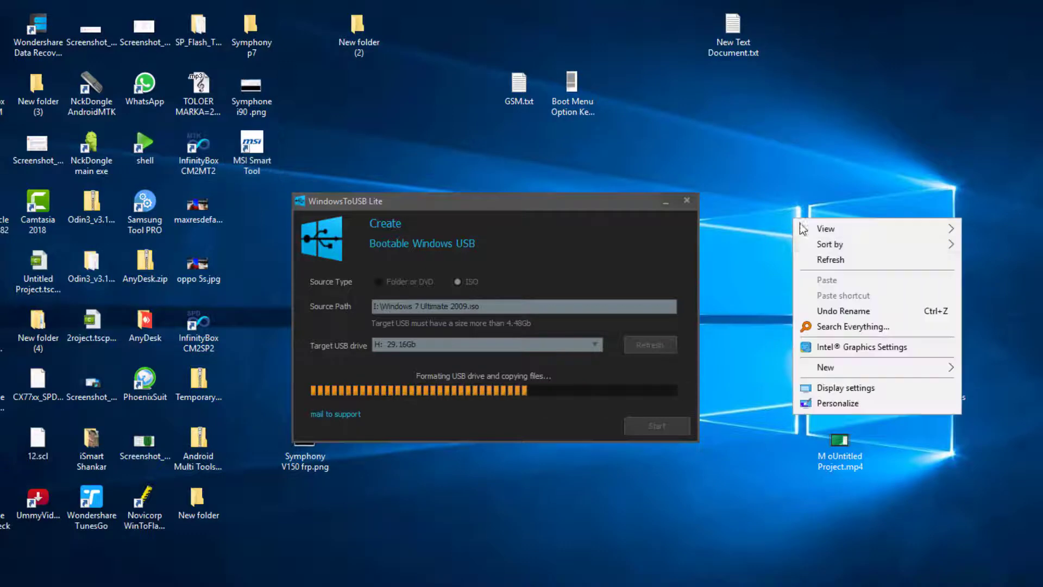
left_click(814, 252)
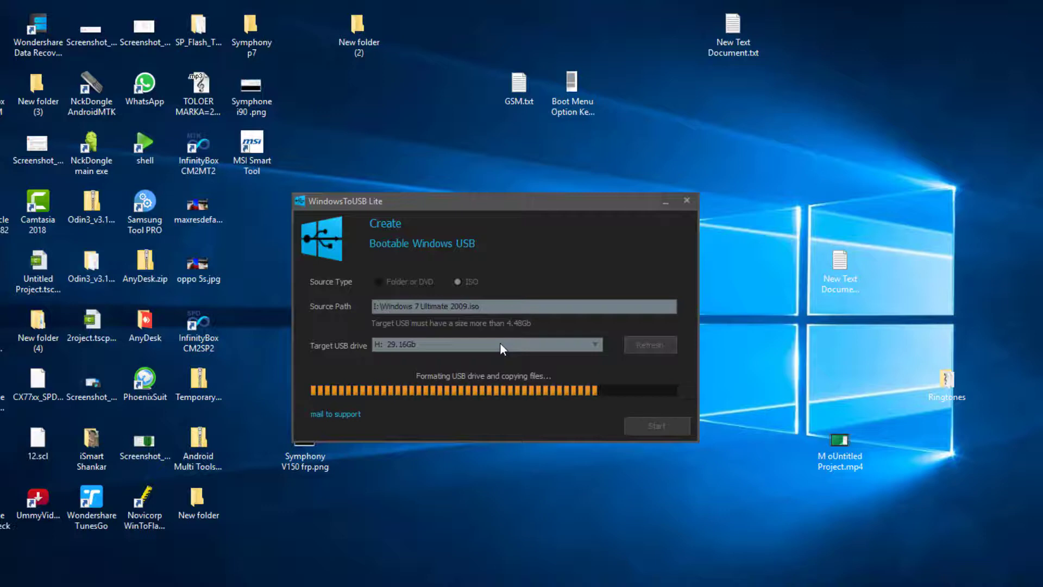
right_click(421, 120)
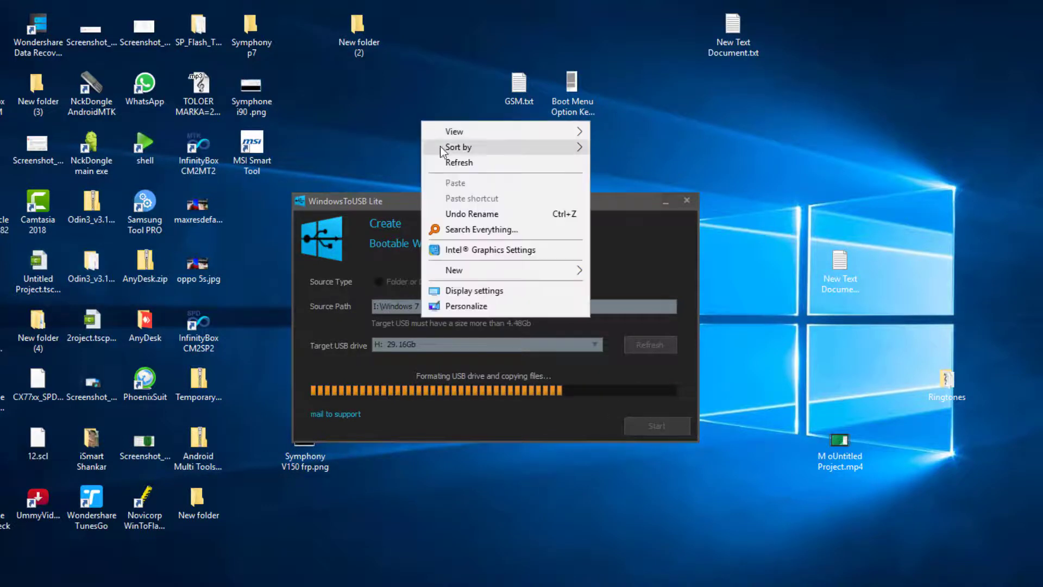
left_click(443, 160)
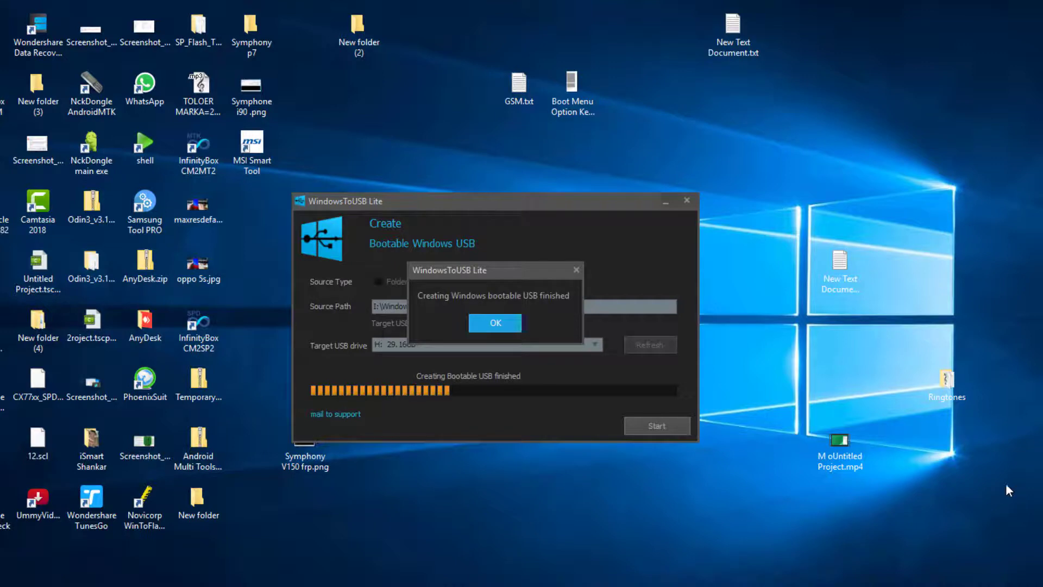
right_click(734, 312)
left_click(754, 356)
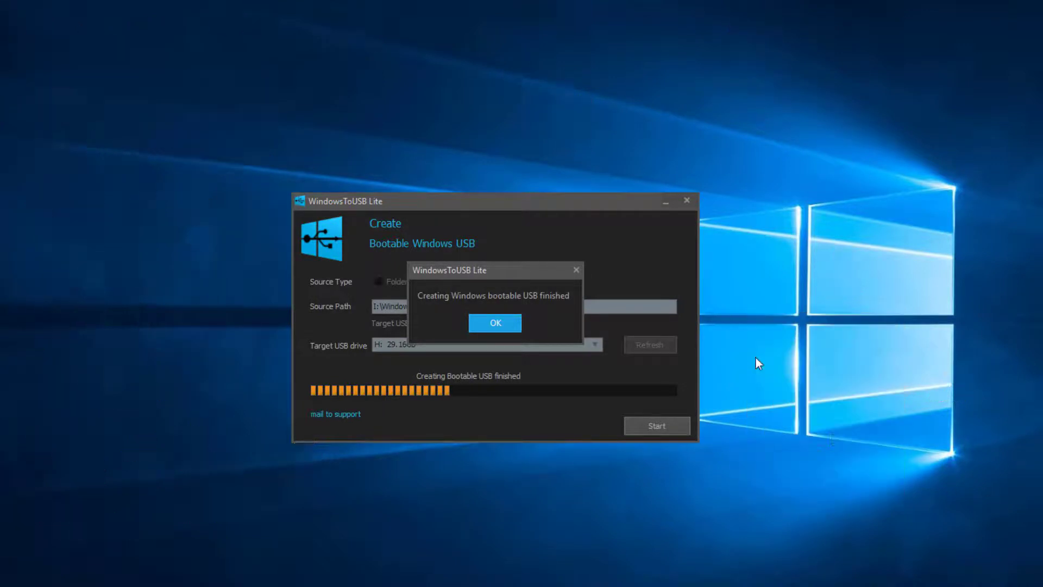
Step: Dismiss the completion message and close WindowsToUSB Lite
left_click(489, 322)
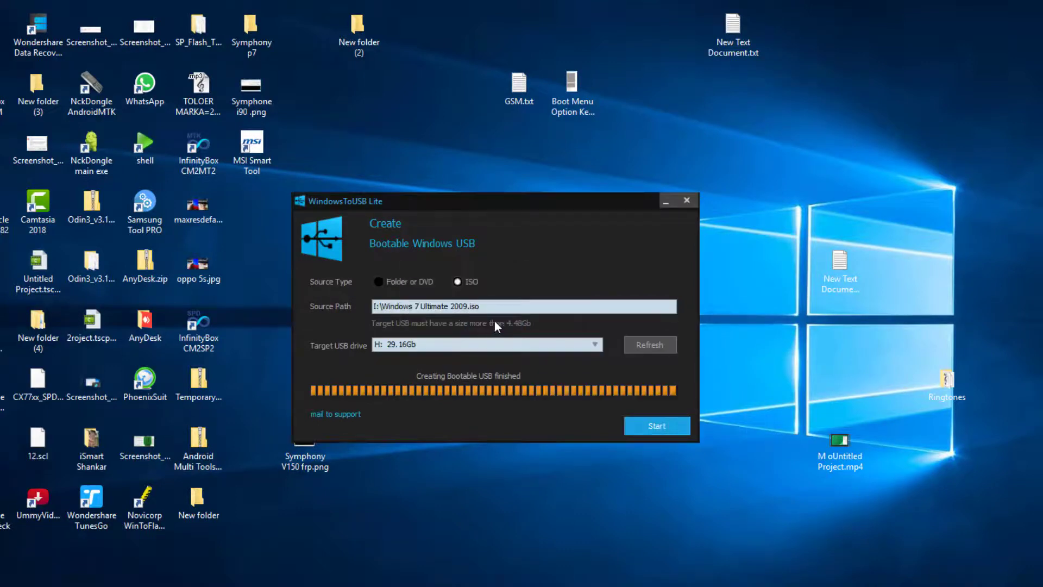
left_click(686, 202)
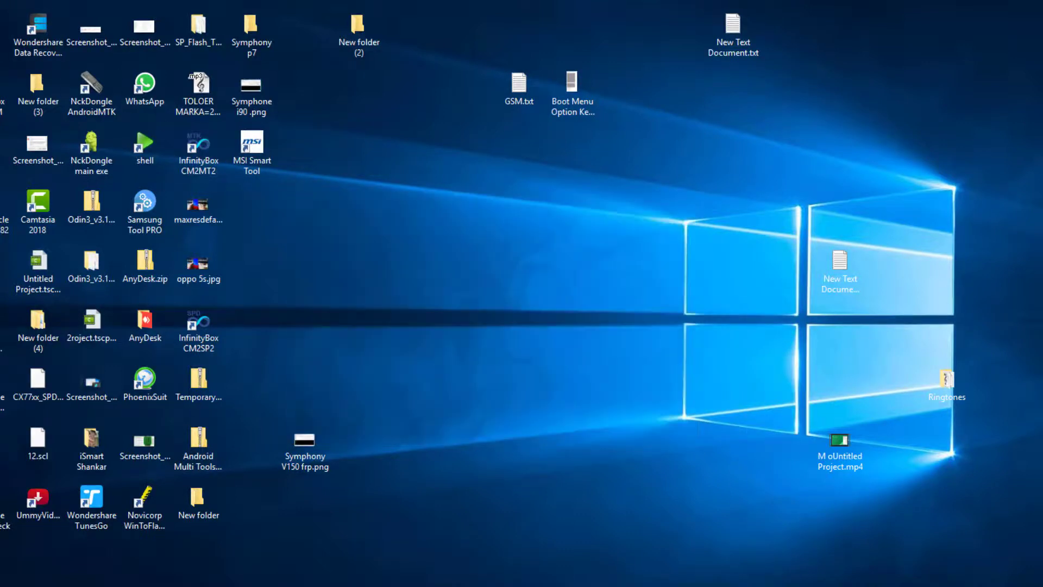
Step: Switch to File Explorer, examine the Windows setup files on USB Drive (H:), and return to This PC
key("super+e")
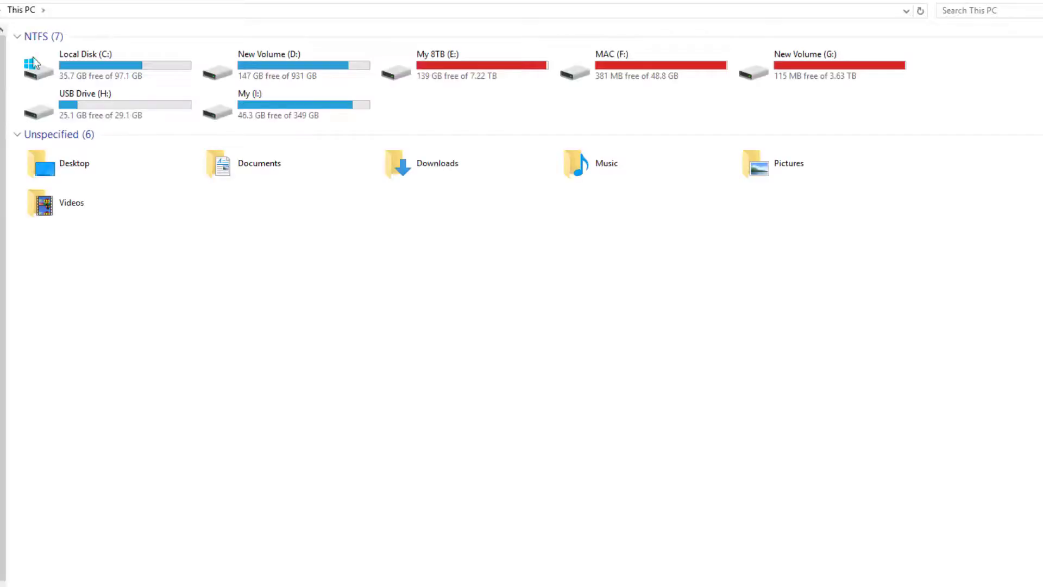
double_click(122, 113)
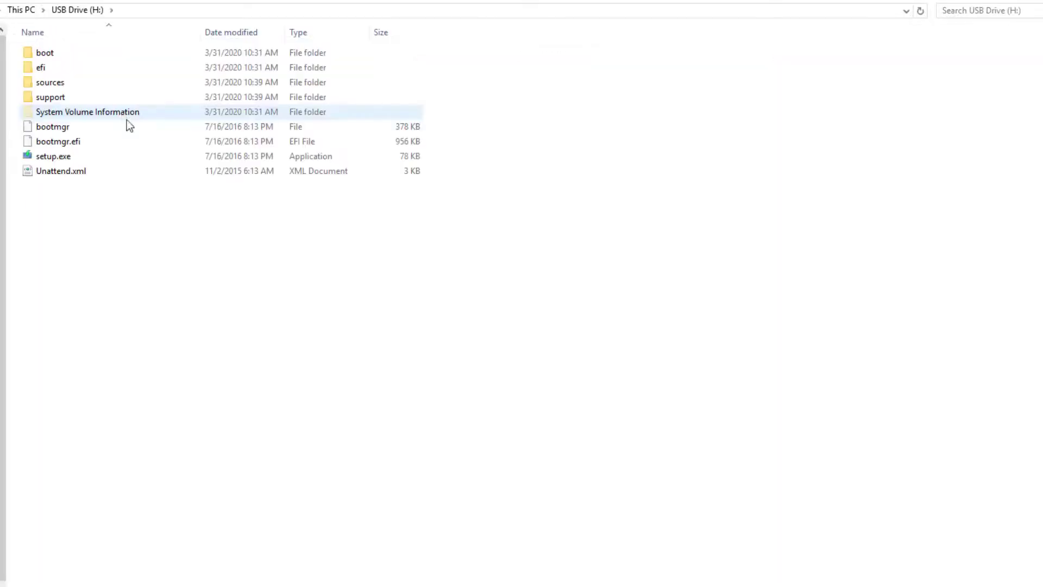
left_click_drag(164, 262, 93, 34)
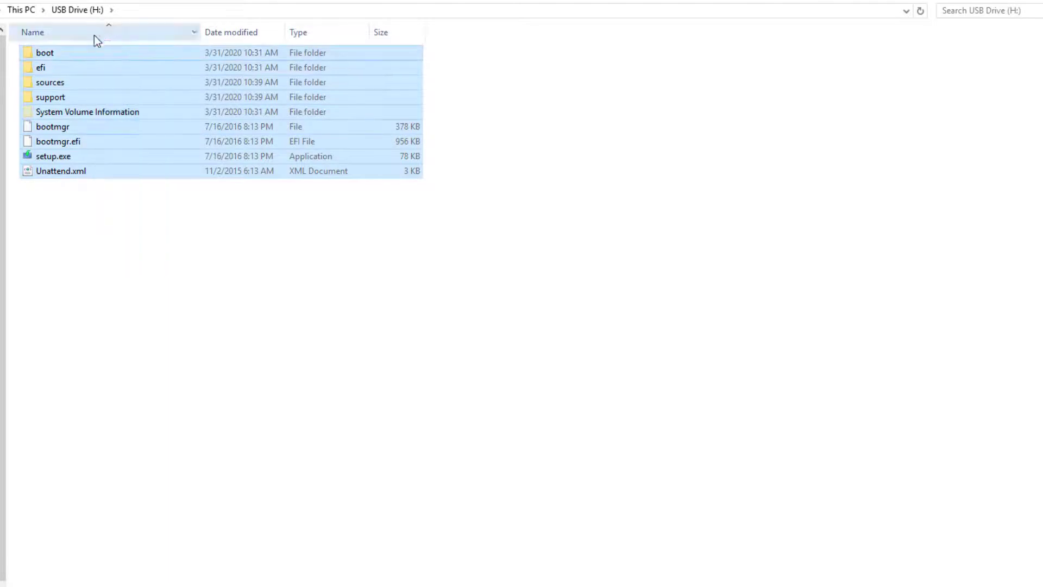
left_click_drag(140, 252, 95, 45)
left_click_drag(167, 286, 117, 32)
left_click(147, 292)
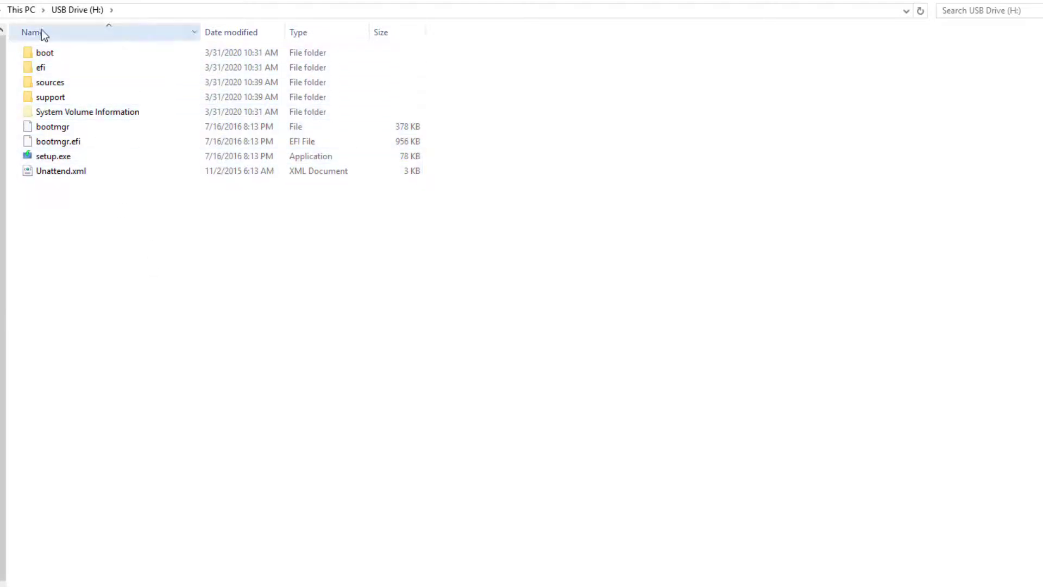
left_click(23, 10)
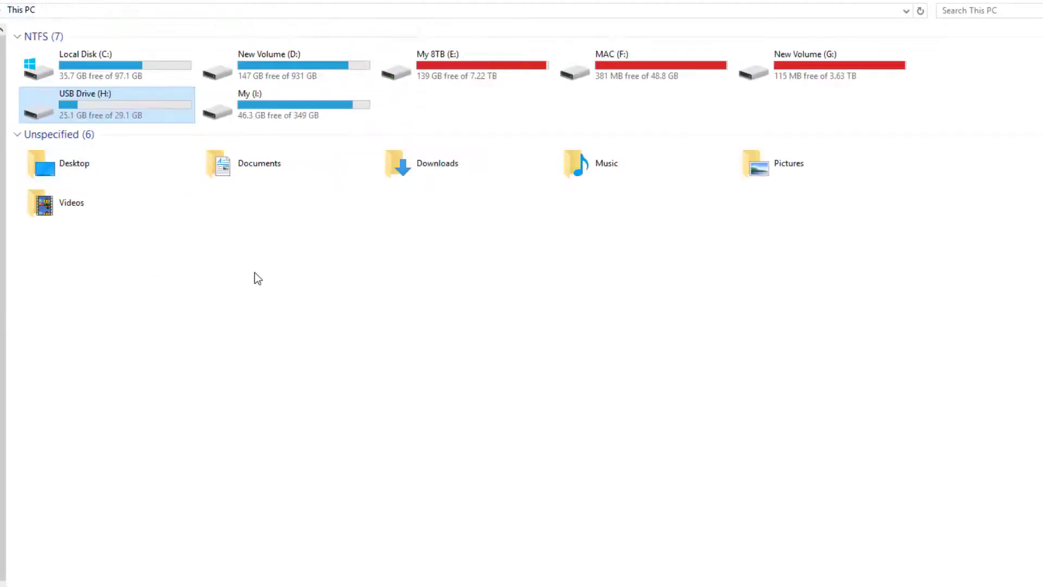
right_click(496, 325)
left_click(536, 476)
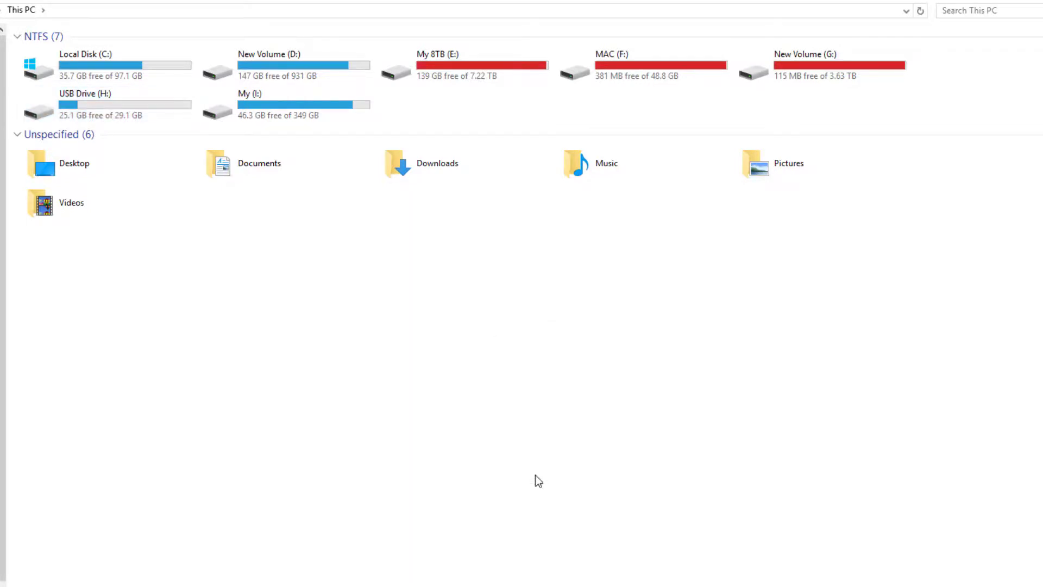